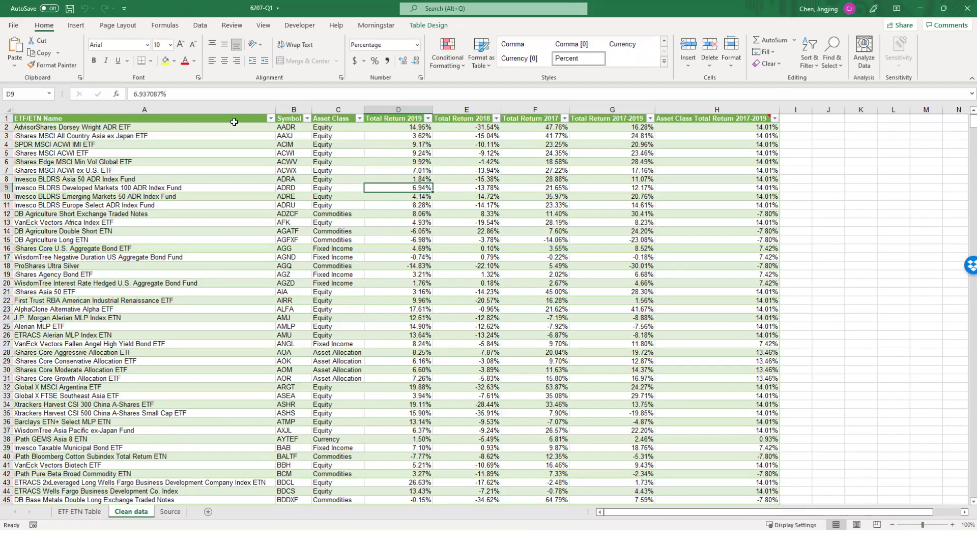
Insert a PivotTable from the Prob_3_Data table onto a new worksheet.
left_click(77, 27)
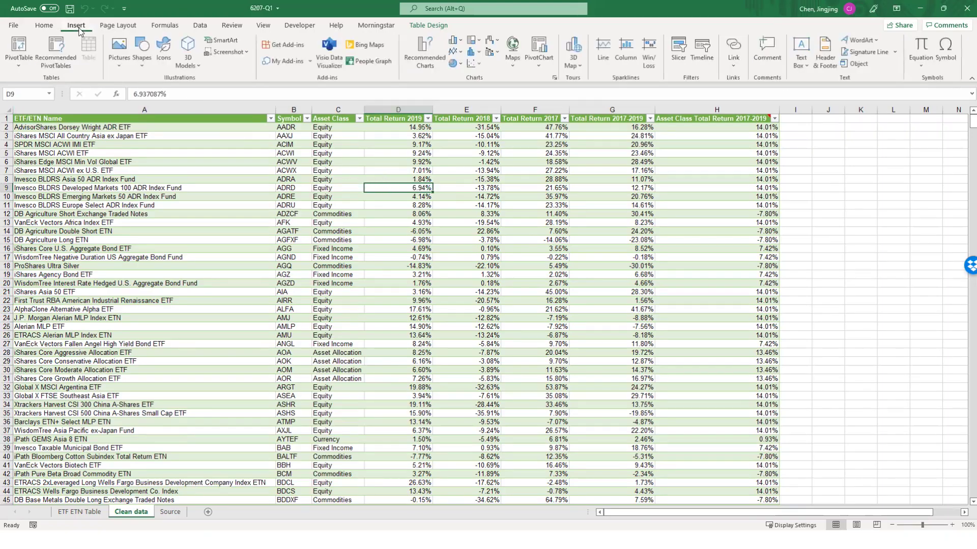
left_click(20, 48)
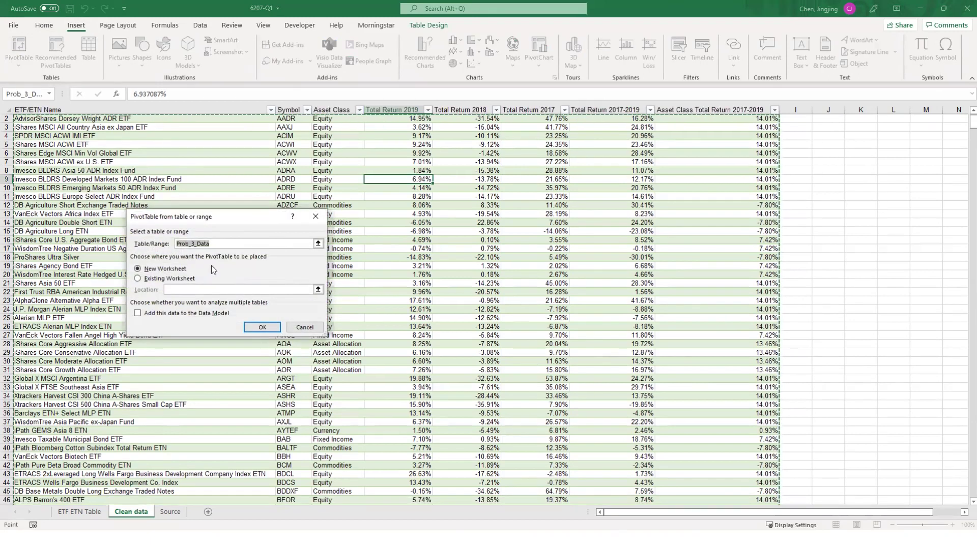
left_click_drag(242, 218, 333, 177)
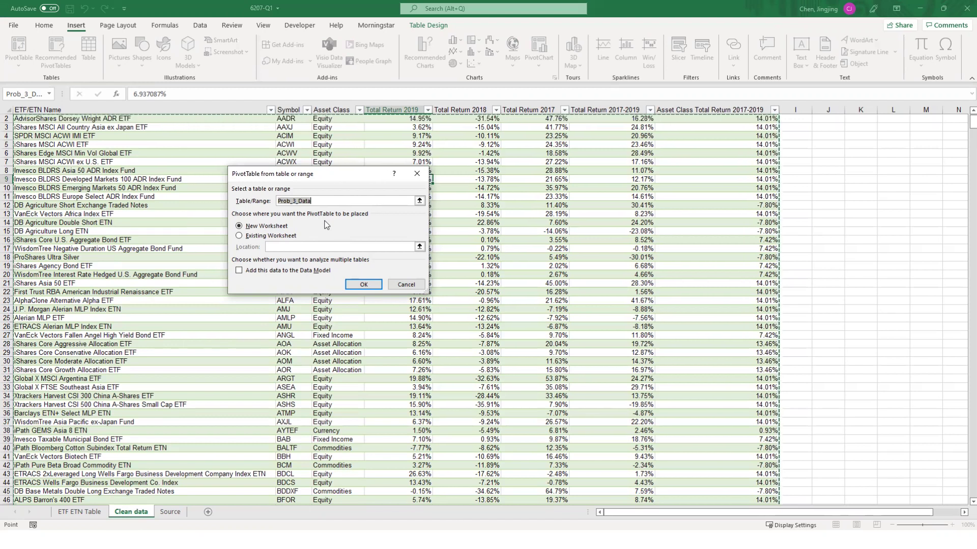
left_click(357, 284)
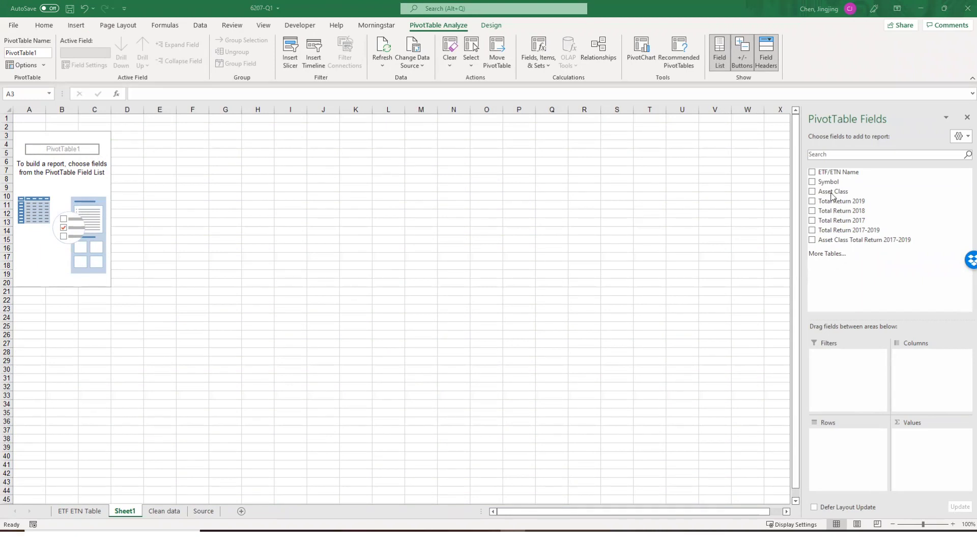
Put Asset Class in Rows and Sum of Total Return 2017-2019 in Values.
left_click_drag(831, 196, 840, 435)
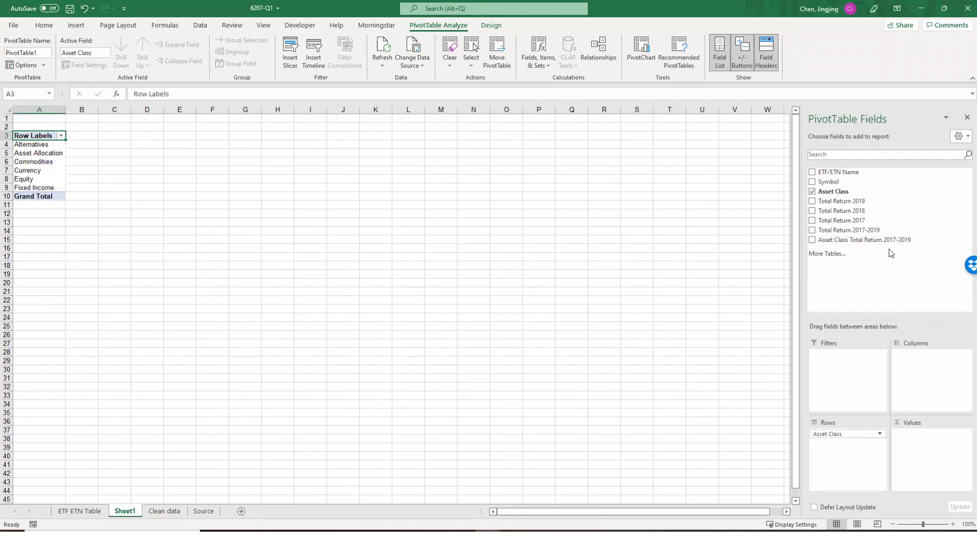
left_click_drag(858, 234, 921, 437)
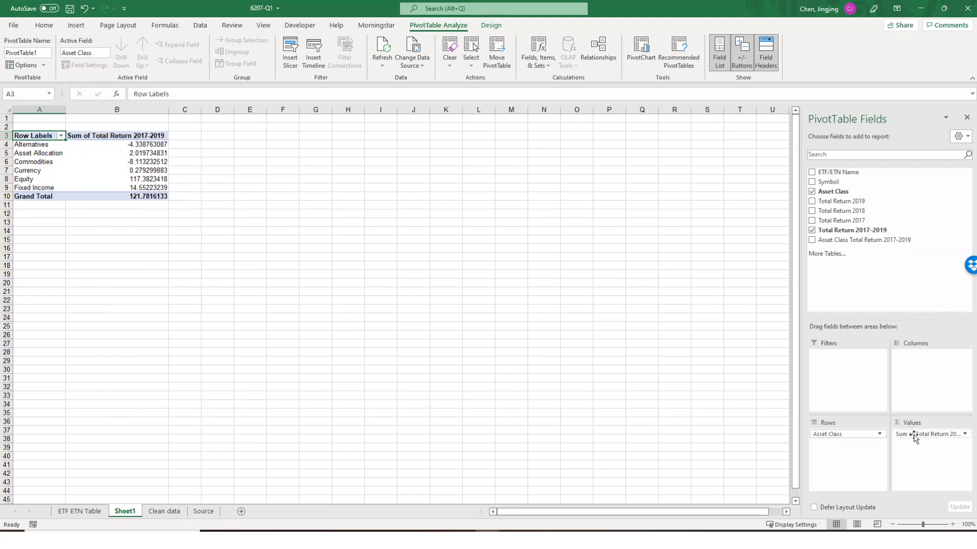
left_click(910, 434)
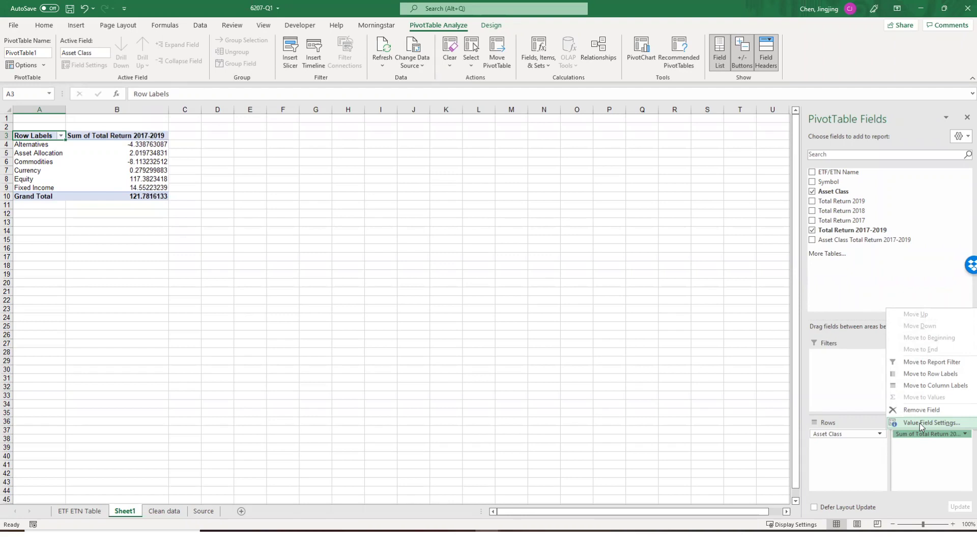
Summarize Total Return 2017-2019 by Average instead of Sum.
left_click(919, 424)
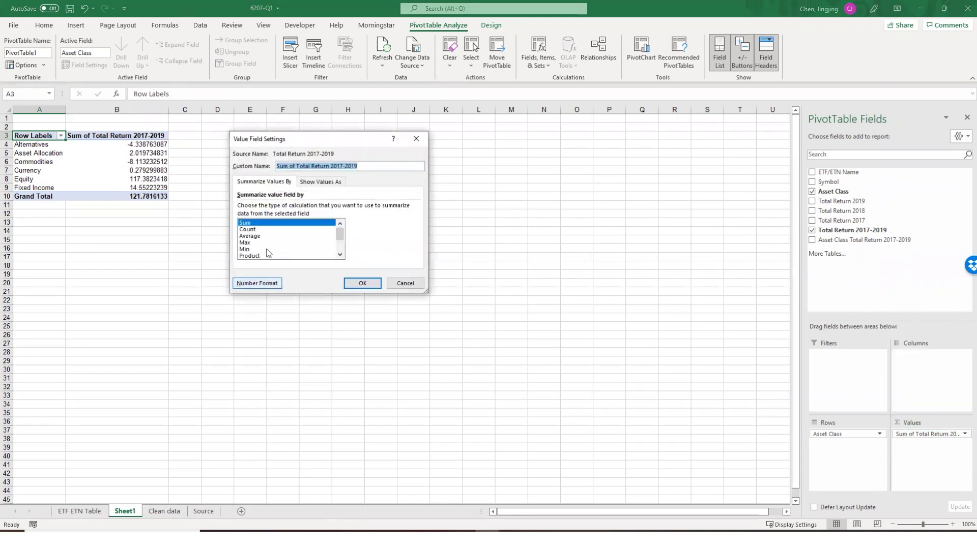
left_click(265, 236)
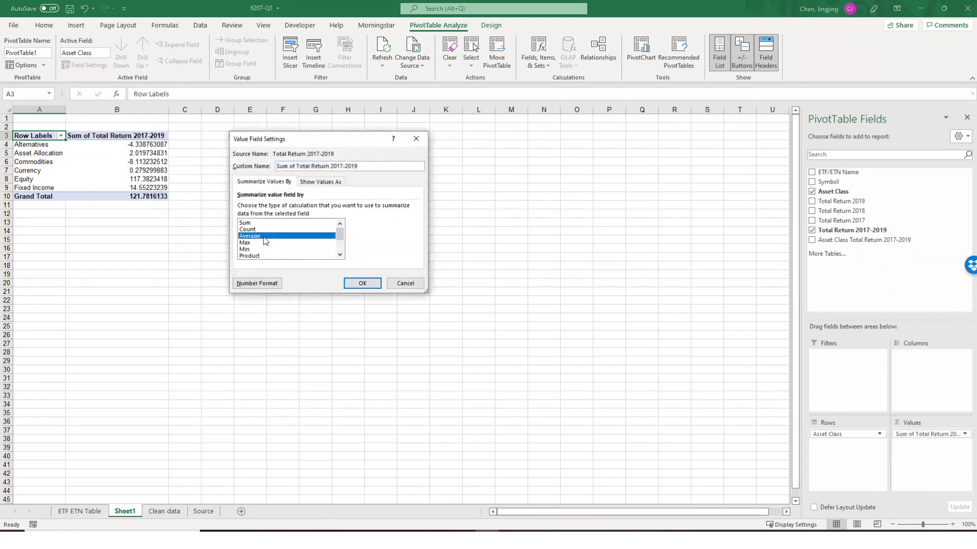
left_click(365, 284)
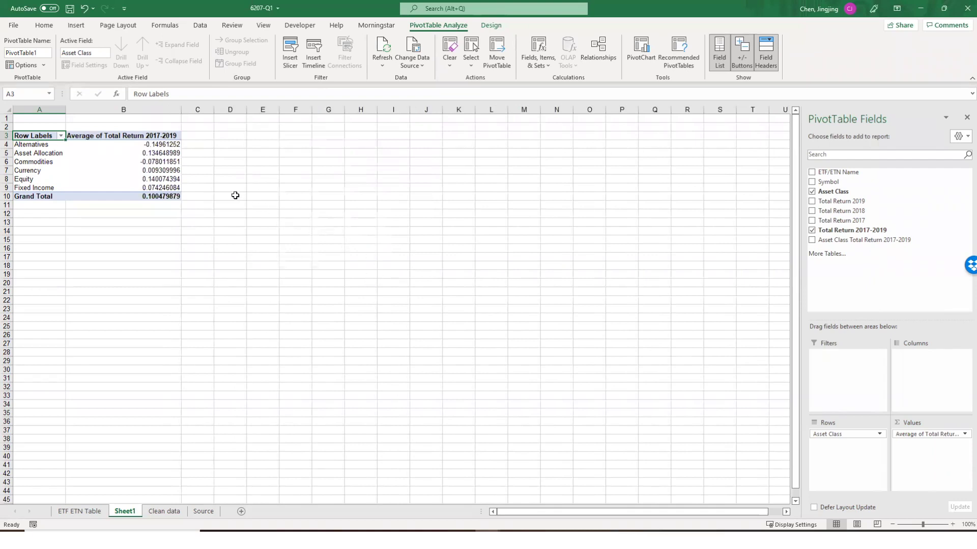
Sort the asset classes by average return from largest to smallest.
left_click(158, 159)
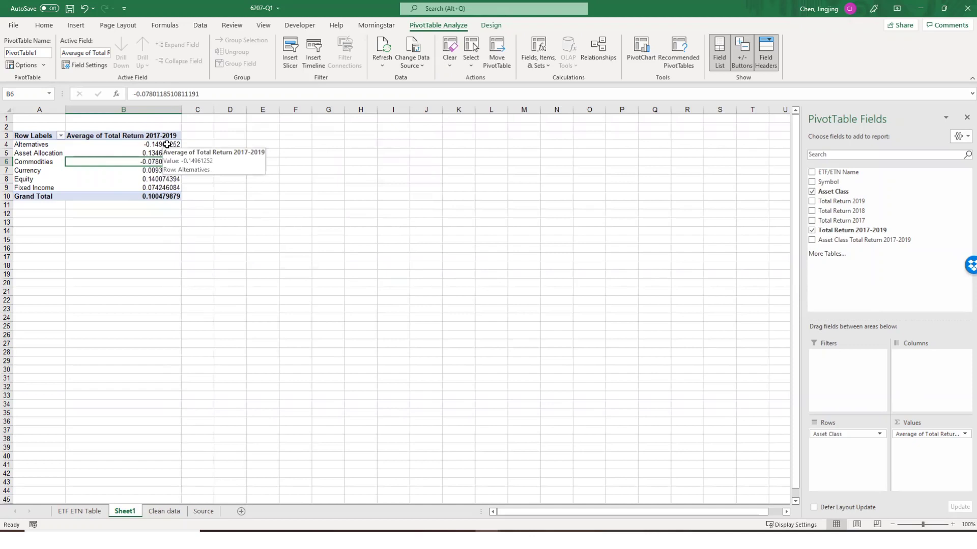
left_click(166, 144)
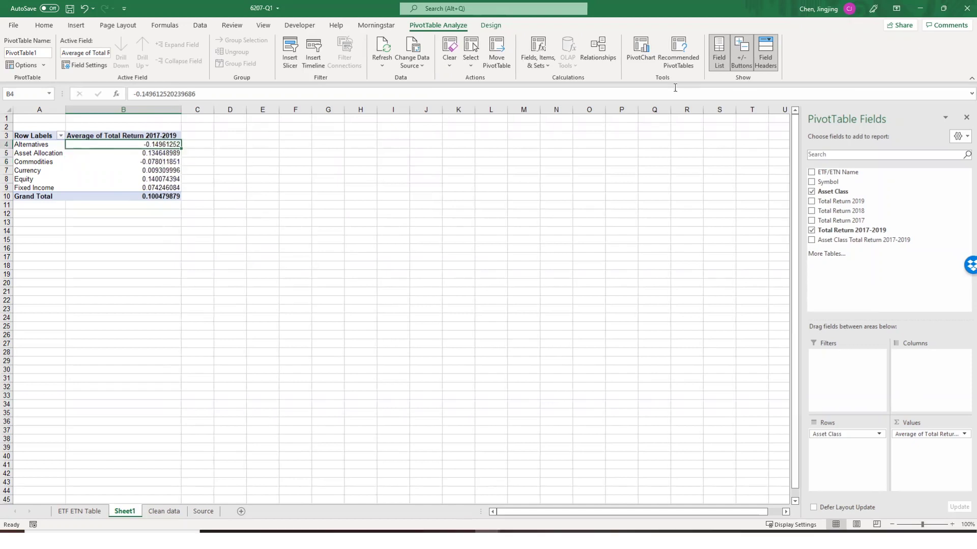
left_click(44, 25)
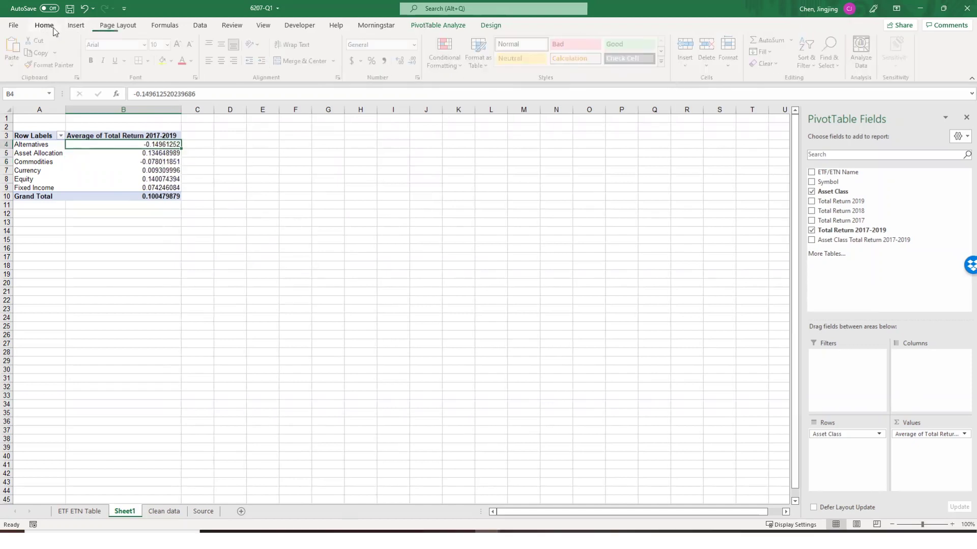
left_click(812, 66)
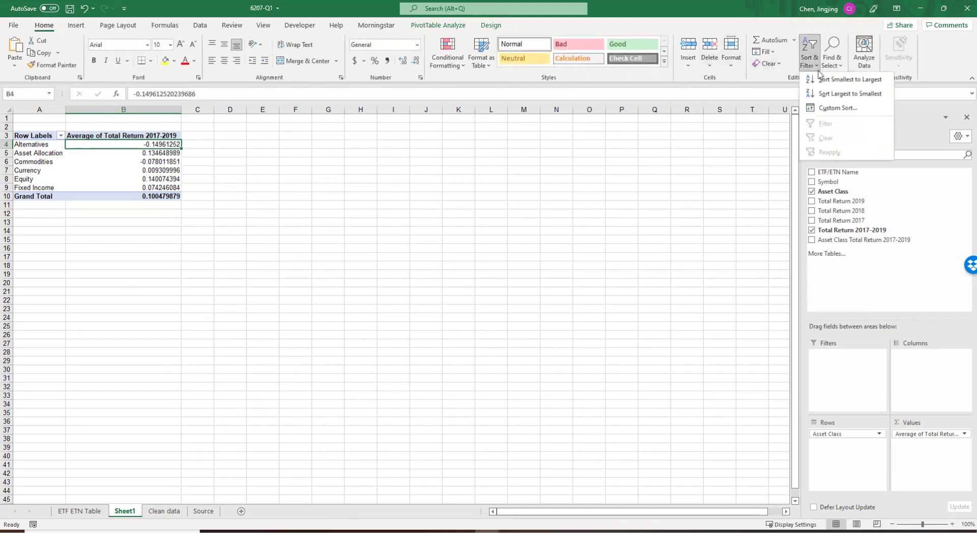
left_click(829, 98)
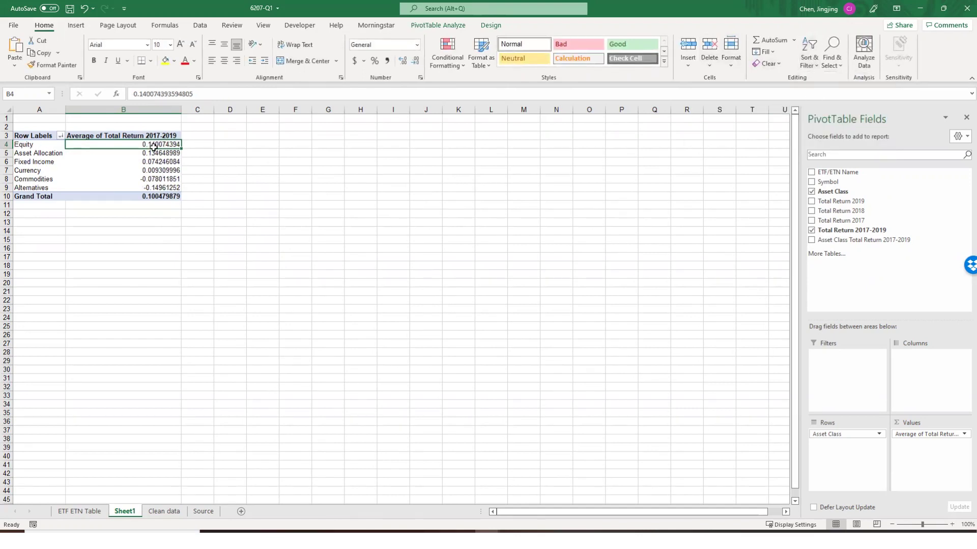
mouse_move(155, 145)
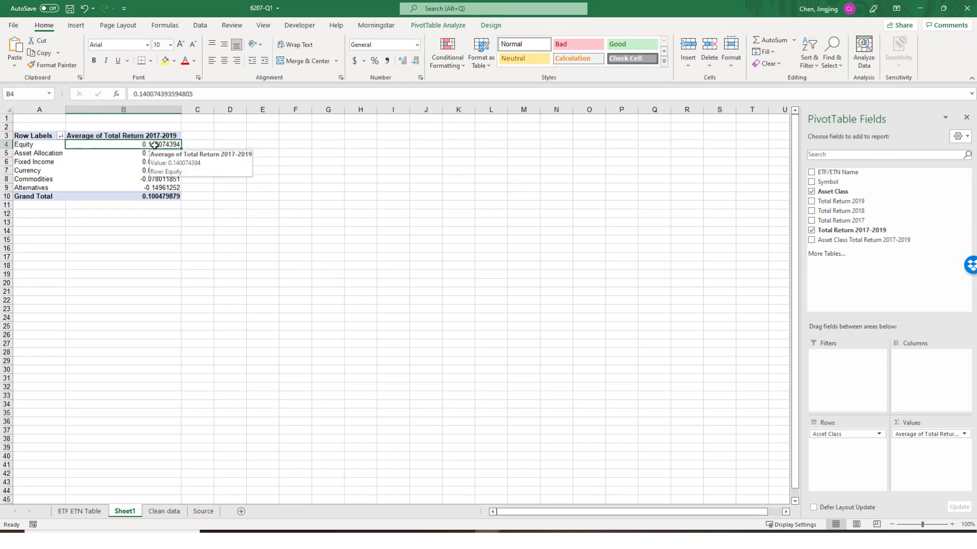
Format the average return values B4:B10 as percentages with two decimal places.
left_click_drag(155, 145, 181, 196)
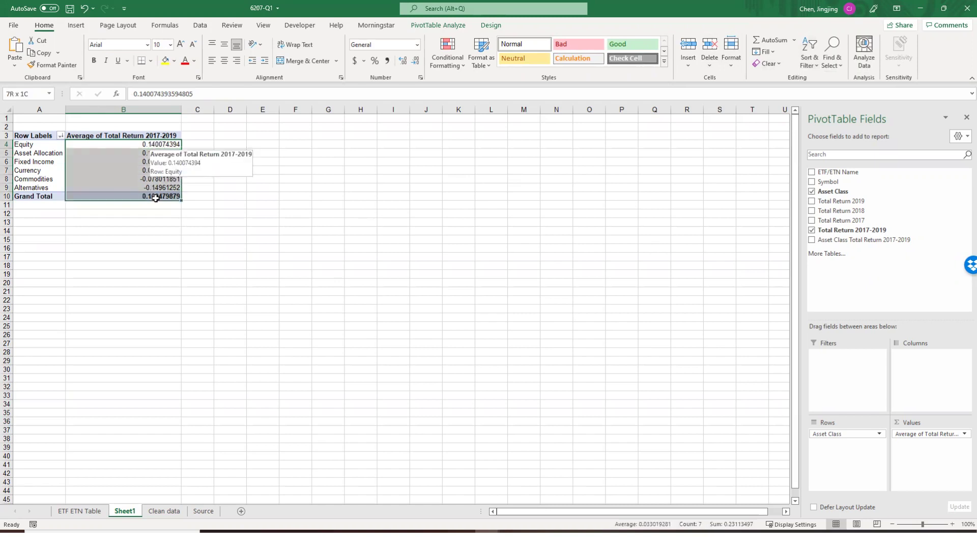
left_click(374, 62)
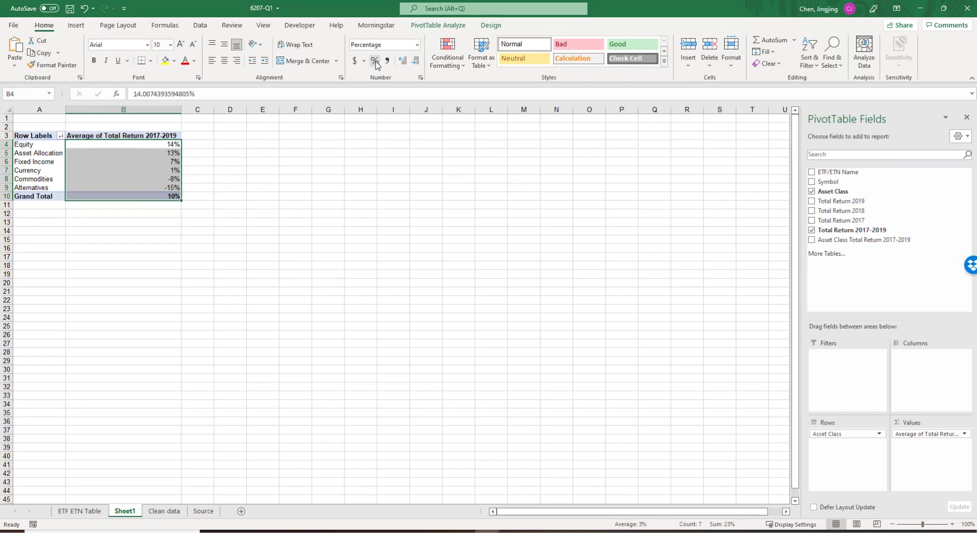
left_click(402, 61)
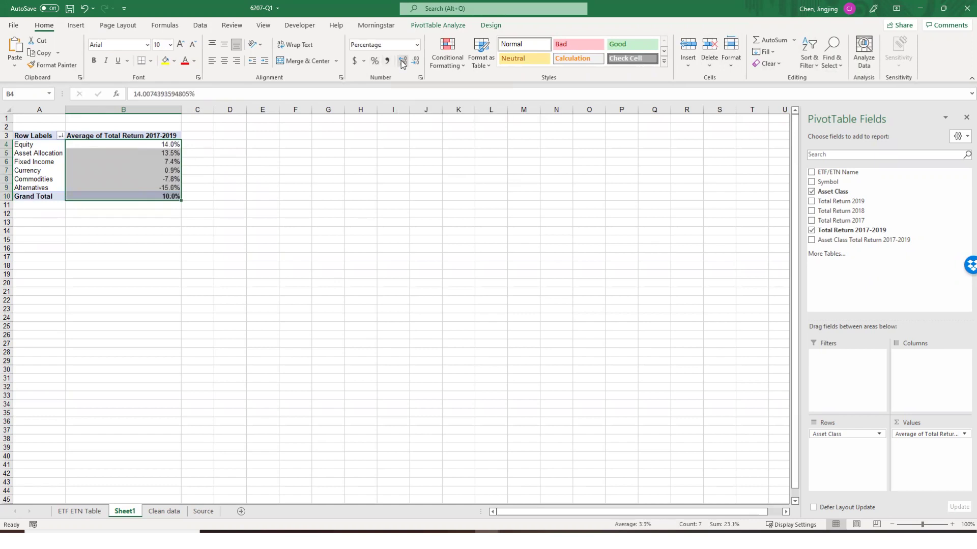
left_click(401, 61)
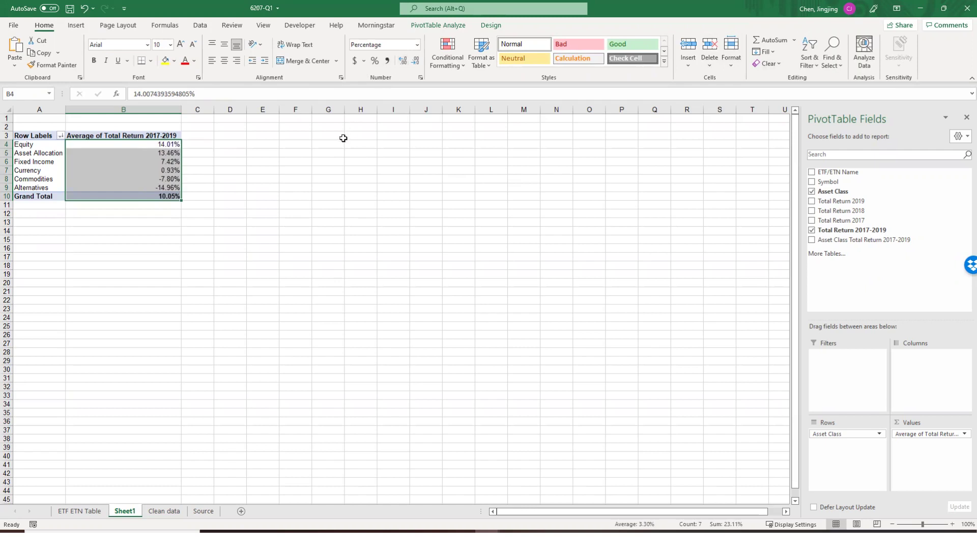
left_click(245, 155)
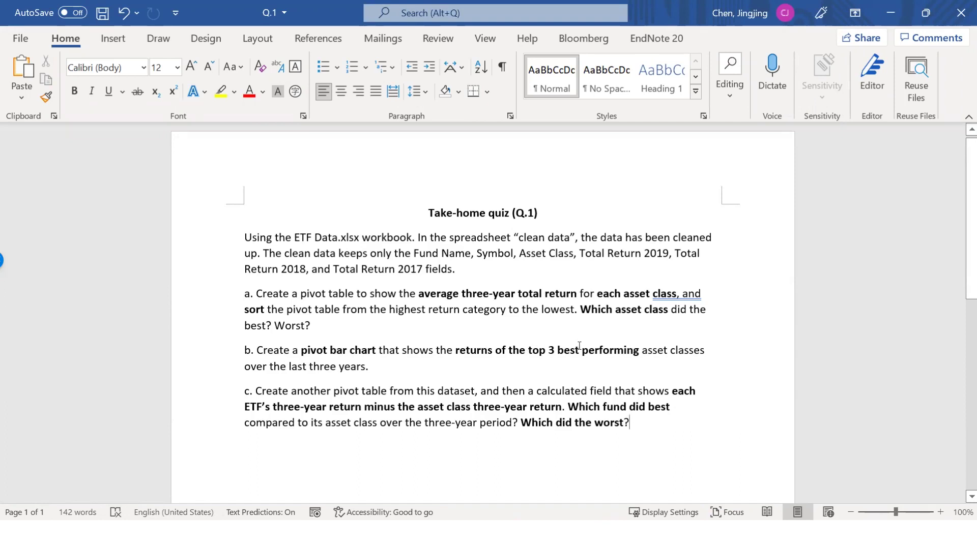
Read quiz question b in Word, highlighting the top 3 best performing and returns wording.
left_click(564, 362)
left_click_drag(527, 350, 395, 369)
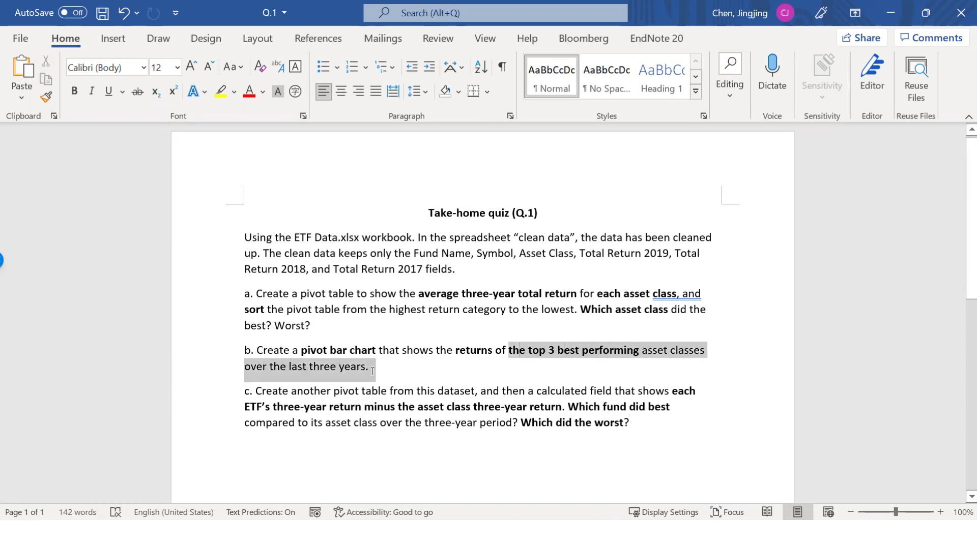
left_click(319, 309)
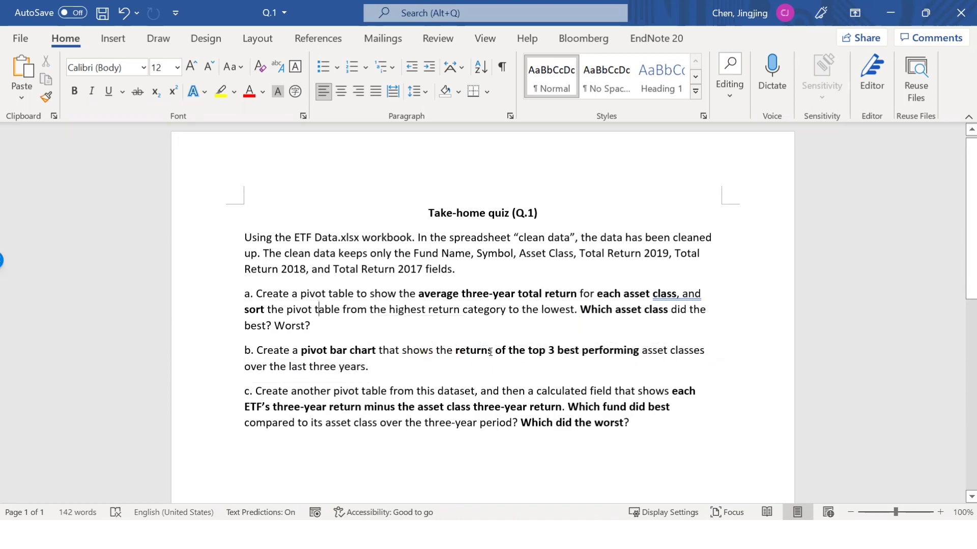
left_click_drag(490, 350, 370, 367)
left_click(310, 365)
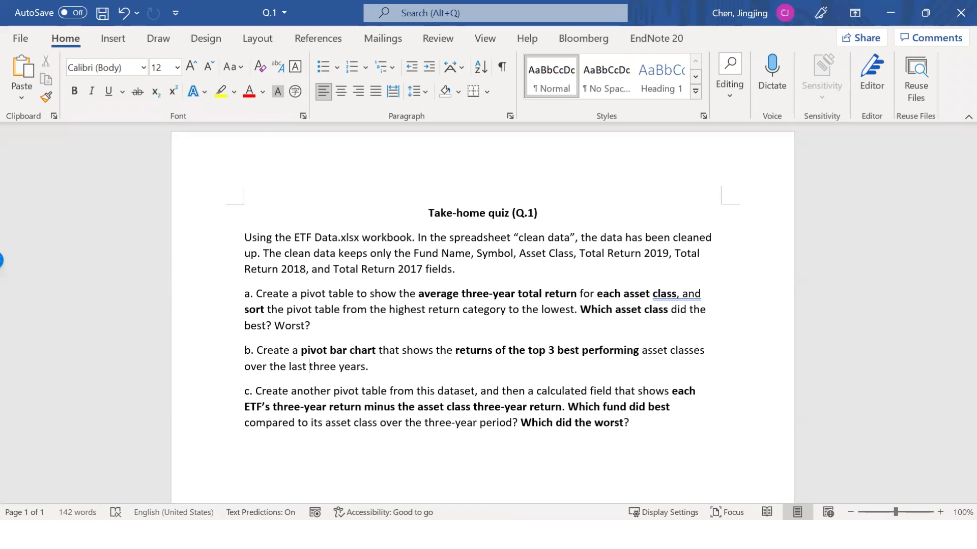
Return to Excel and rename the pivot table sheet Sheet1 to a.
key("alt+Tab")
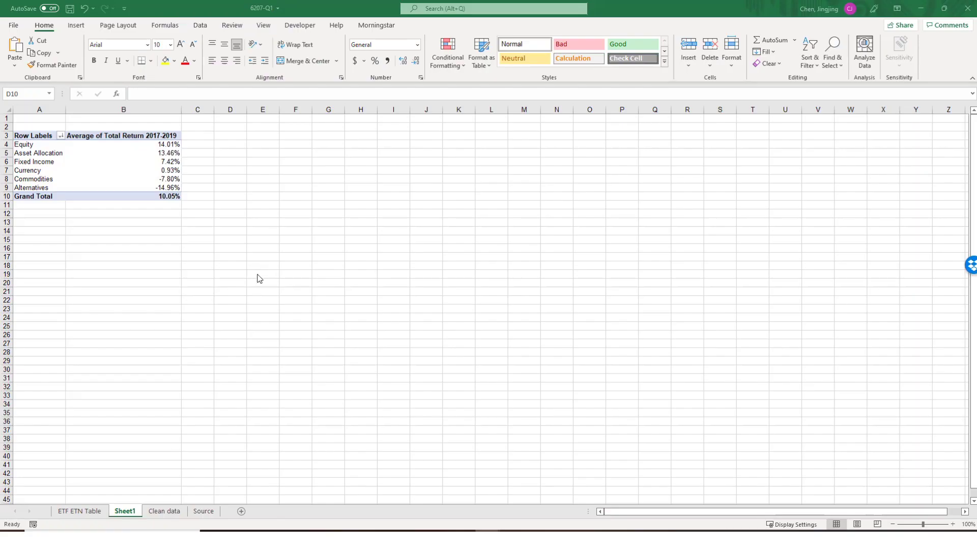
left_click(123, 513)
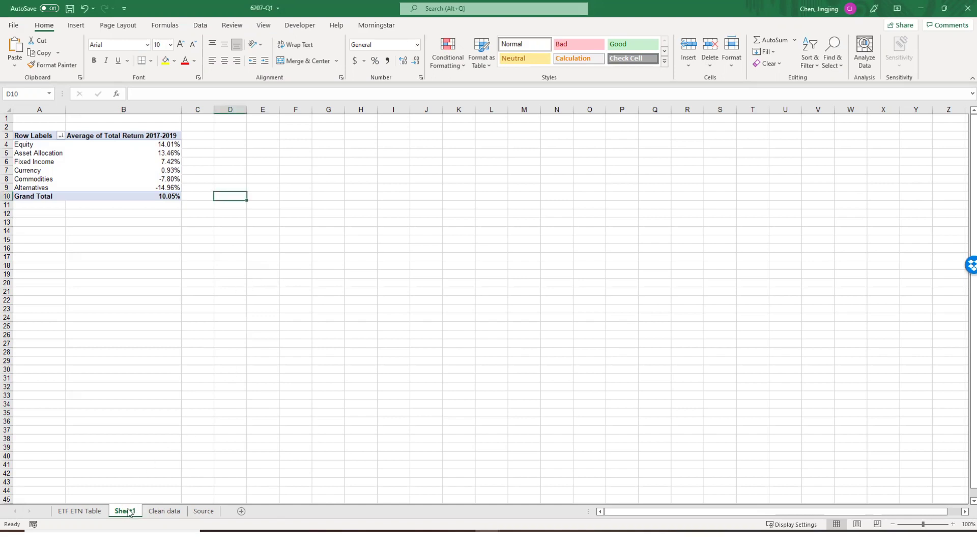
right_click(132, 513)
left_click(172, 402)
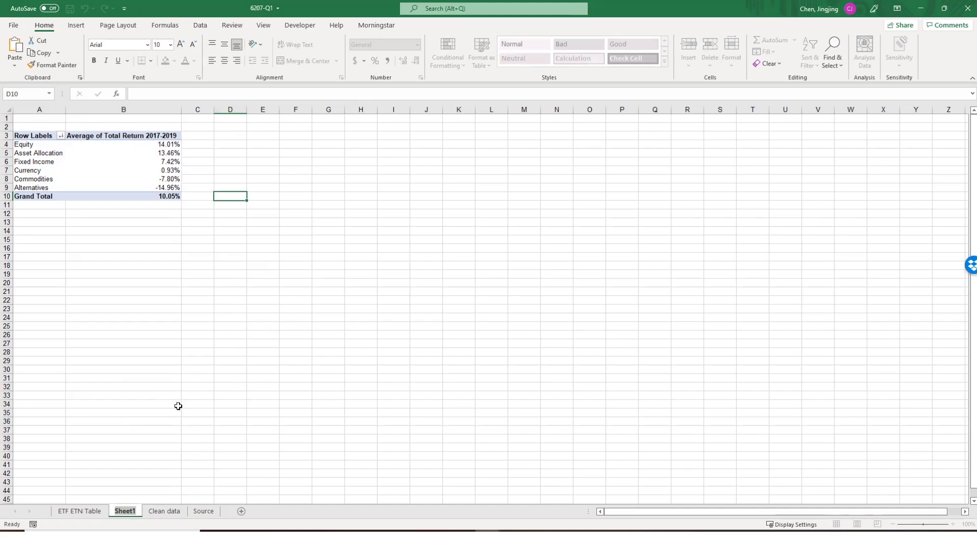
key("Caps_Lock")
type("A")
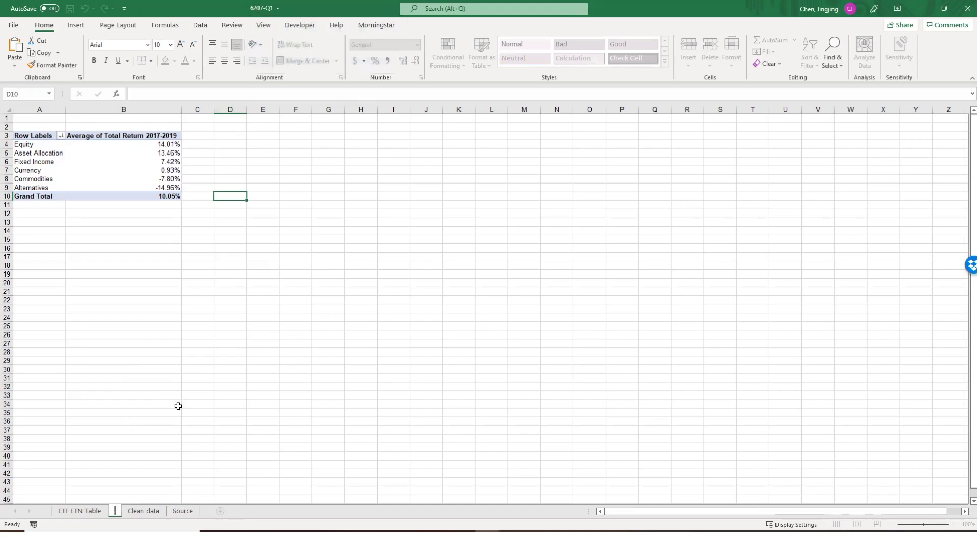
key("Caps_Lock")
type("a")
key("Return")
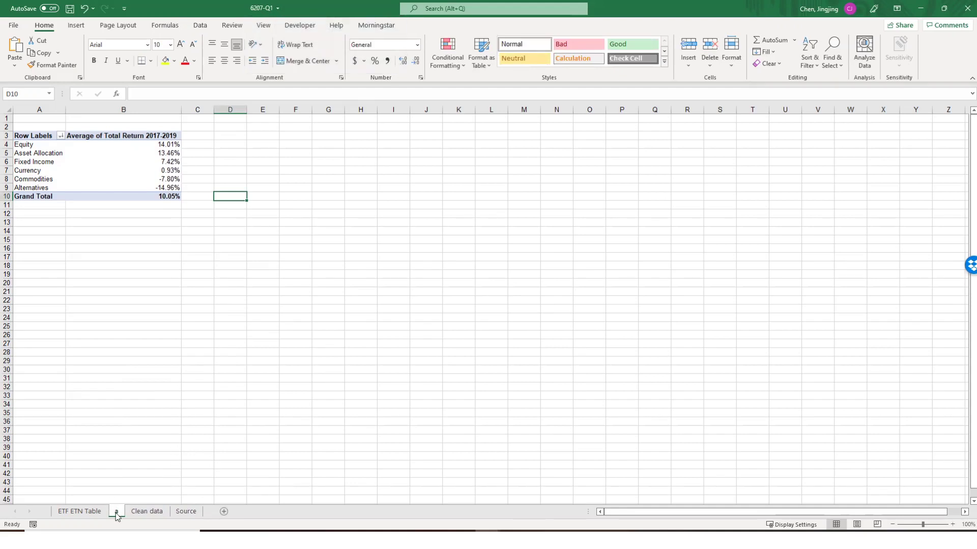
Copy sheet a via Move or Copy, place the copy after a, and rename it b.
right_click(116, 512)
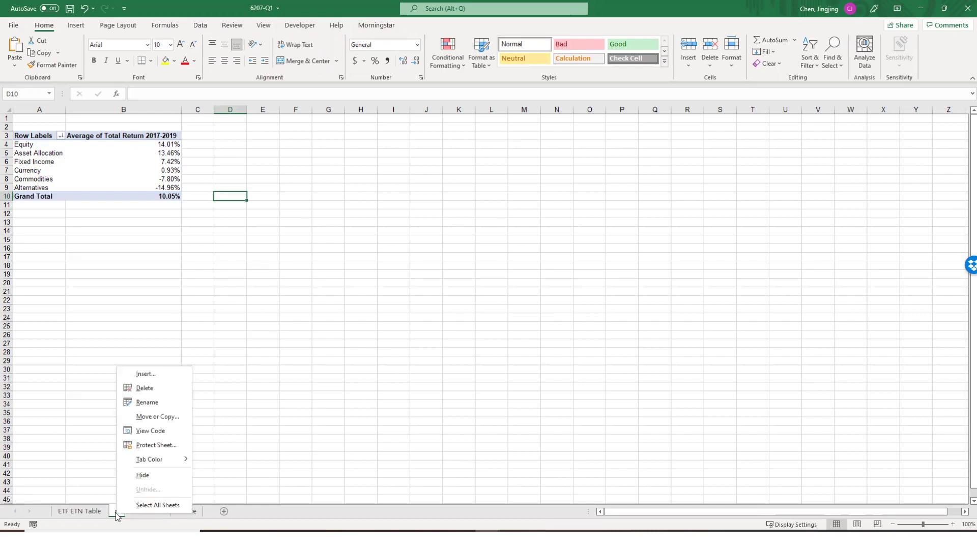
left_click(167, 415)
left_click(123, 419)
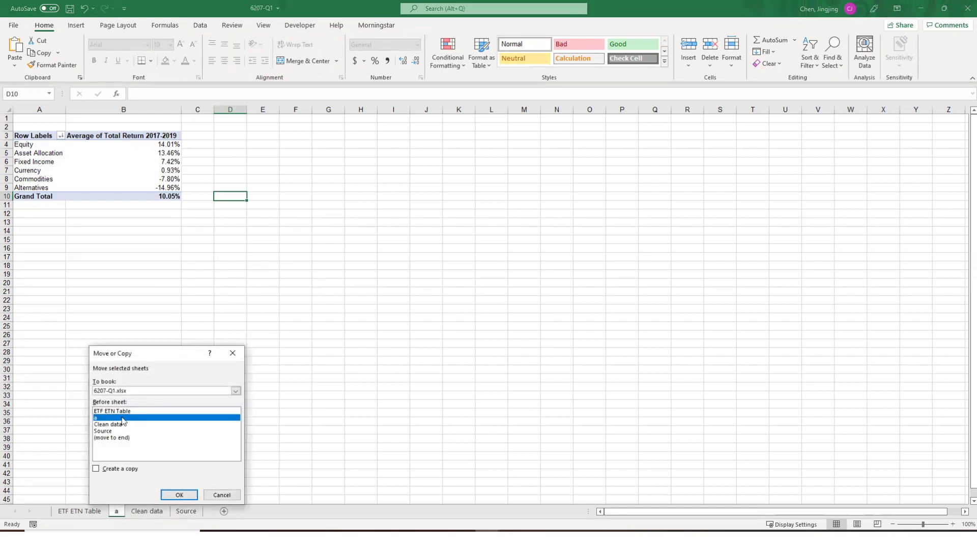
left_click(101, 471)
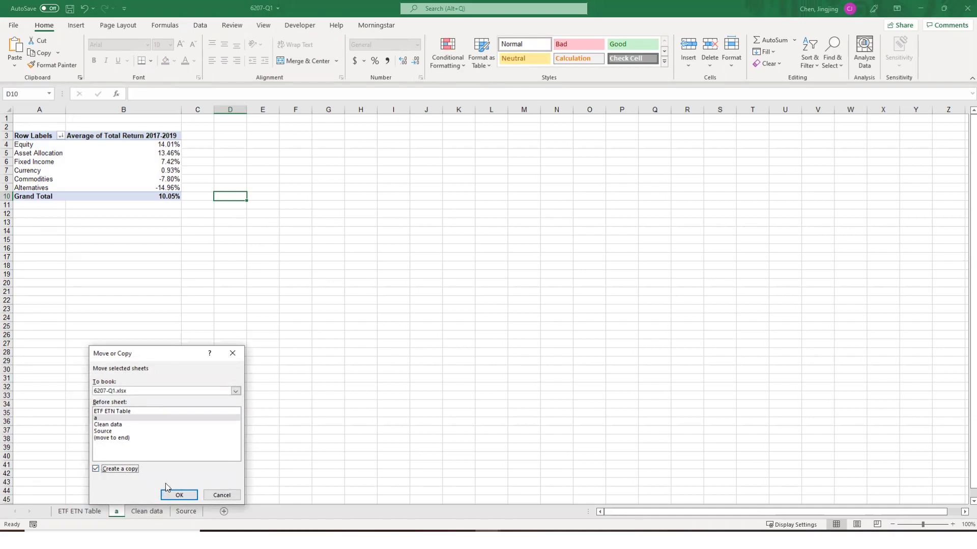
left_click(181, 496)
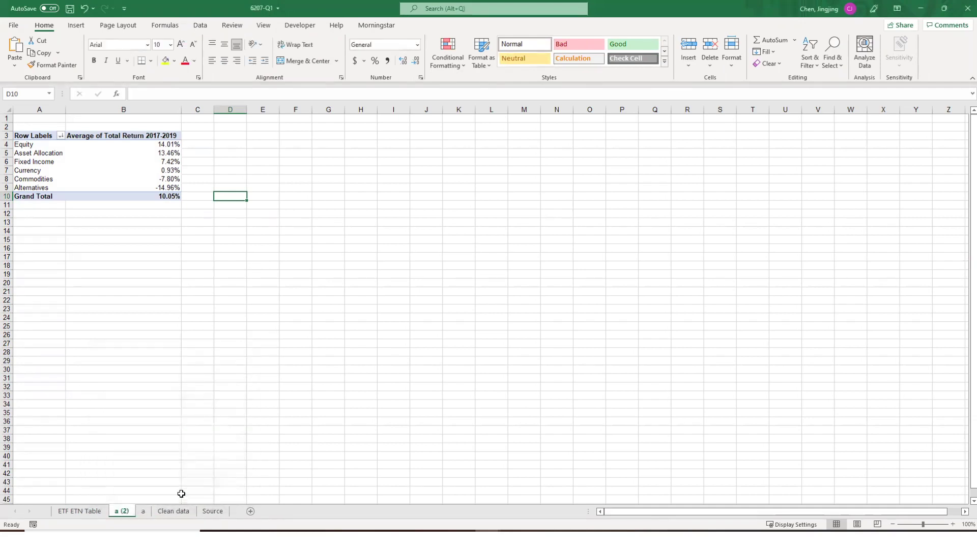
left_click_drag(125, 516, 151, 516)
right_click(139, 516)
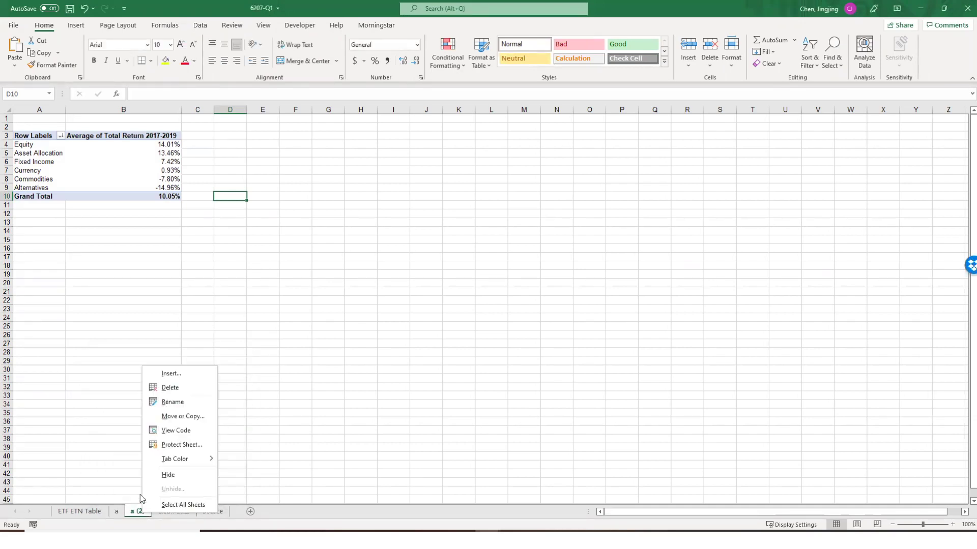
left_click(183, 405)
type("b")
left_click(223, 389)
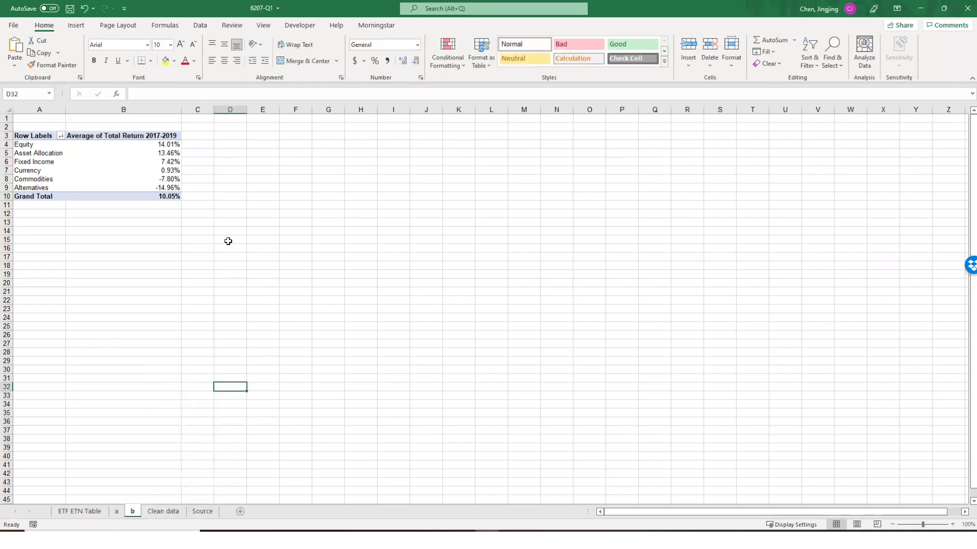
Create a Clustered Bar PivotChart from the pivot table and move it beside the table.
left_click(150, 135)
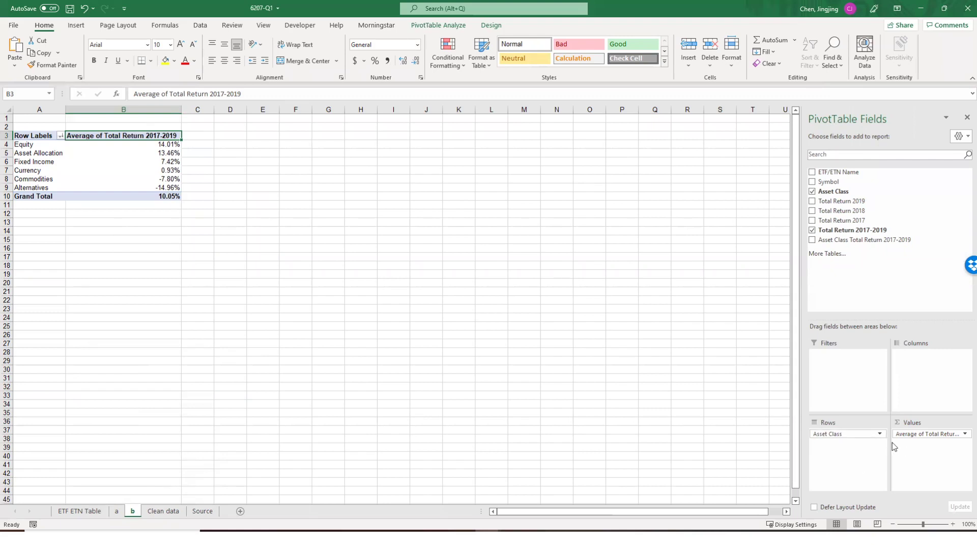
left_click(436, 25)
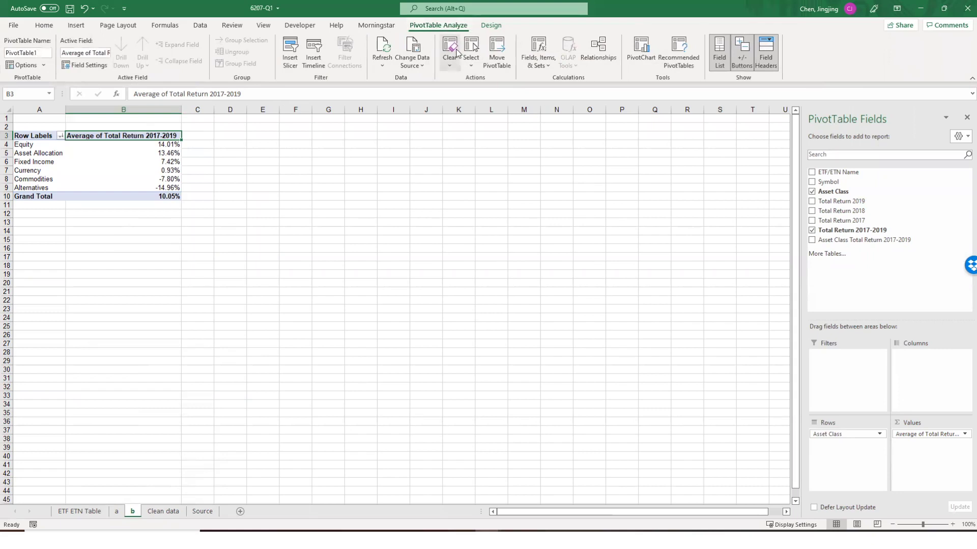
left_click(652, 51)
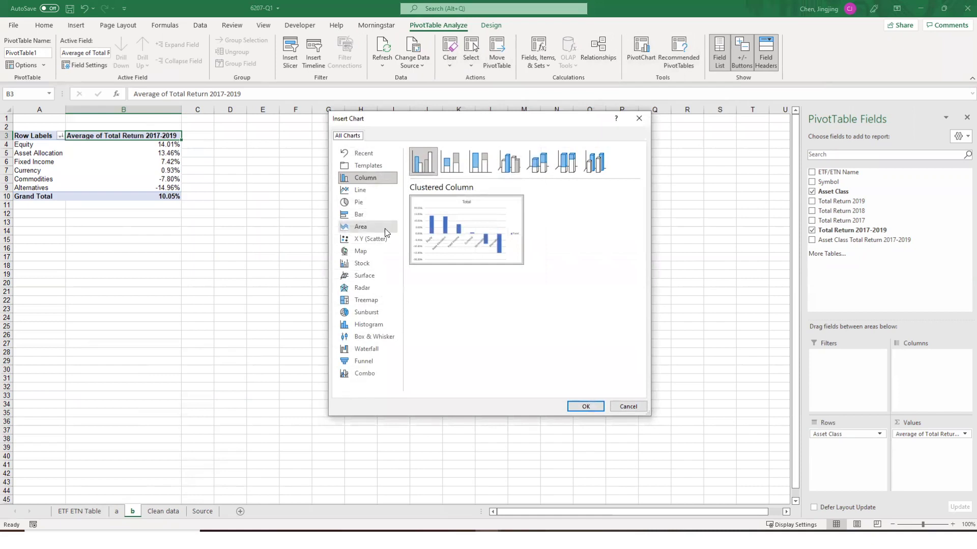
left_click(376, 215)
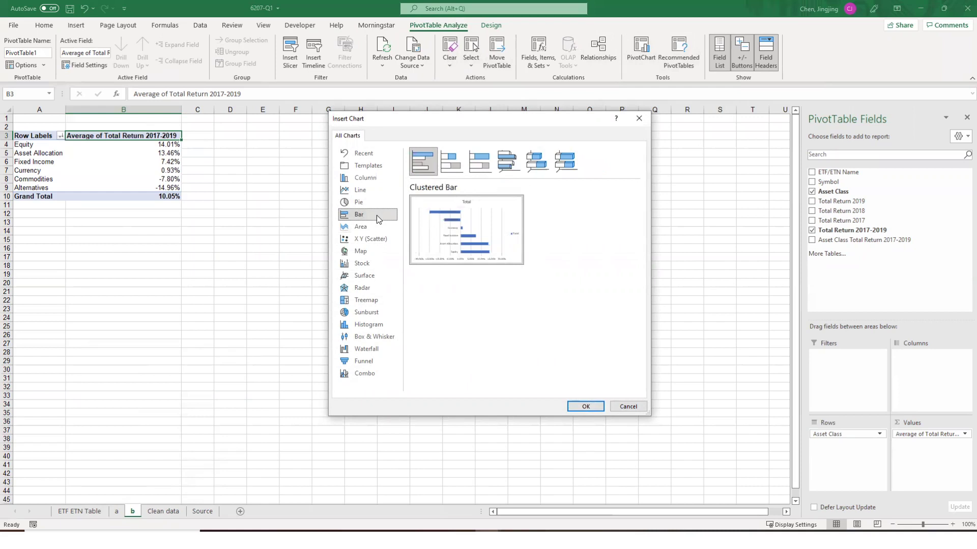
left_click(585, 407)
left_click_drag(454, 253, 427, 171)
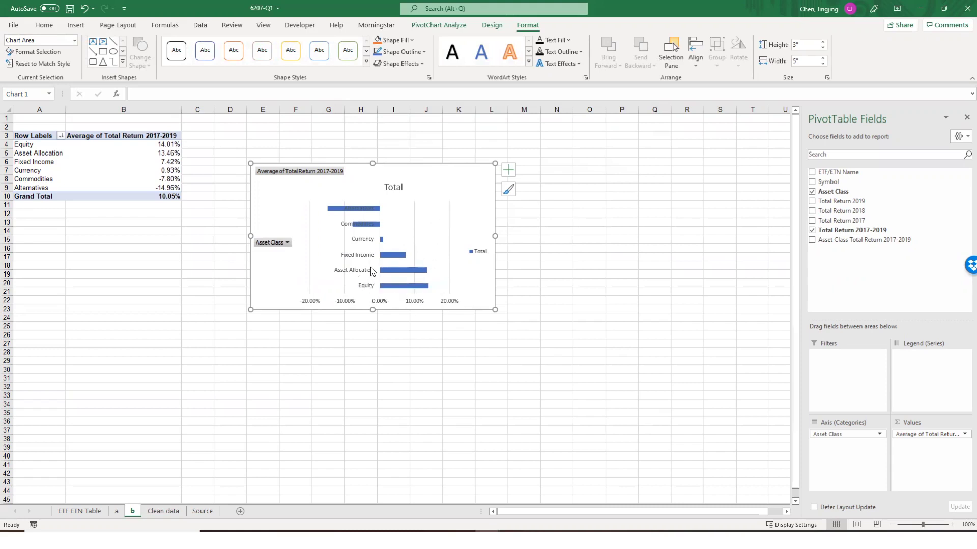
Filter the chart's Asset Class to exclude Currency, Alternatives and Commodities.
left_click(287, 242)
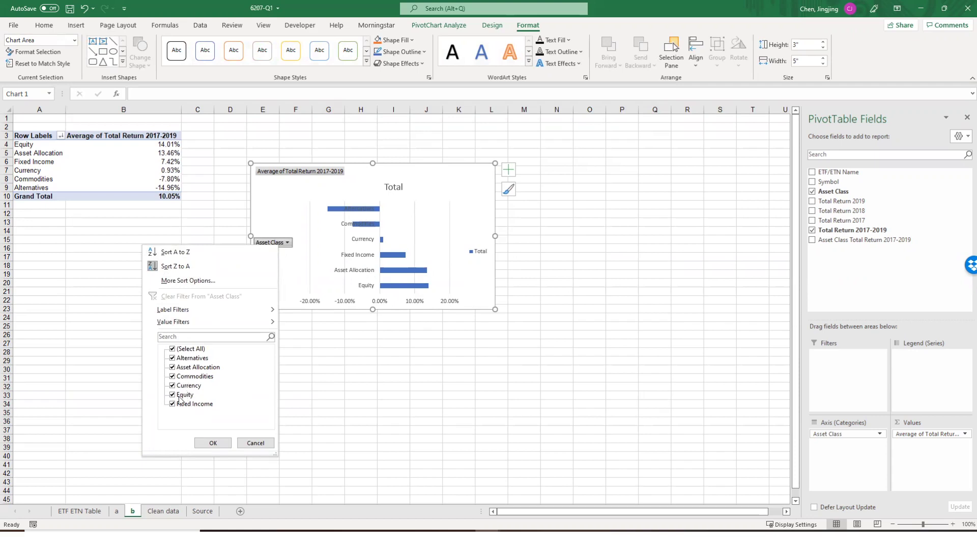
left_click(175, 389)
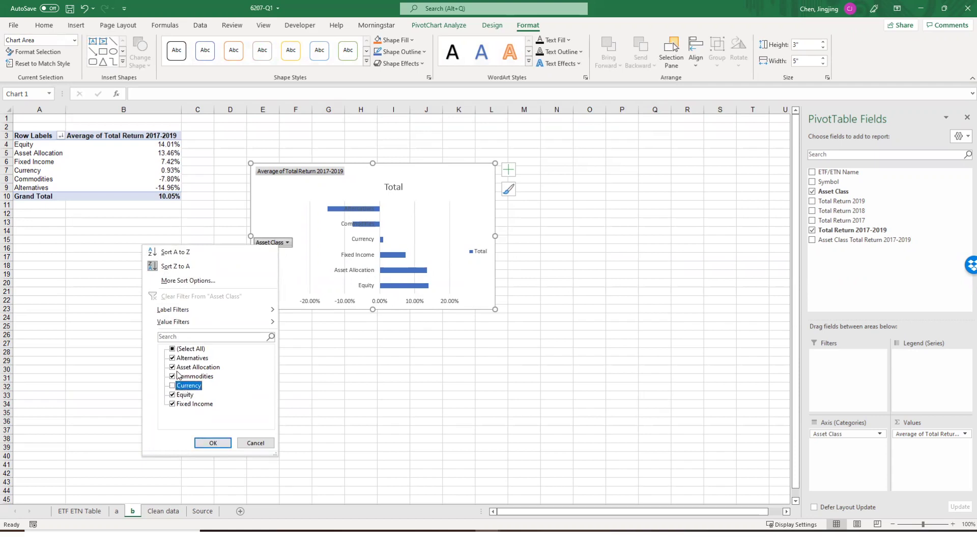
left_click(172, 359)
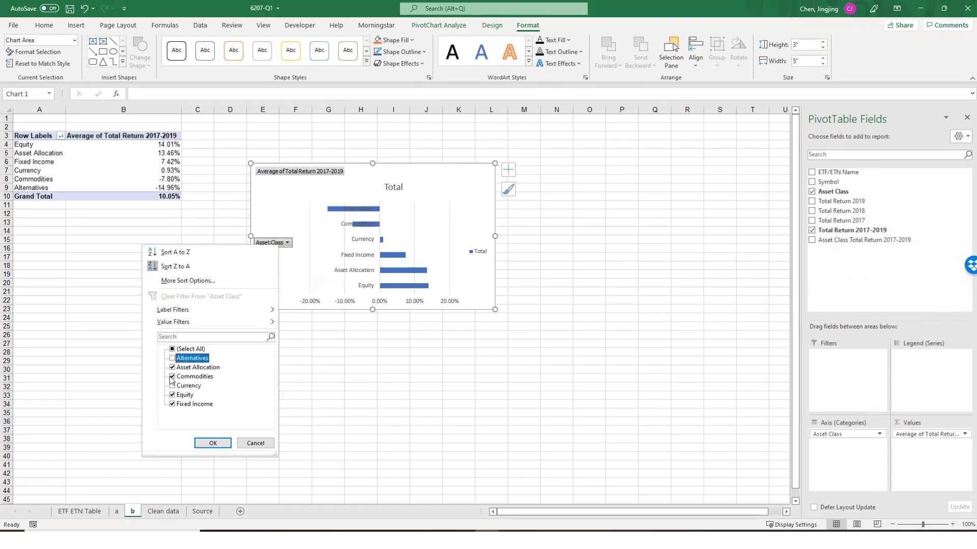
left_click(172, 377)
left_click(212, 443)
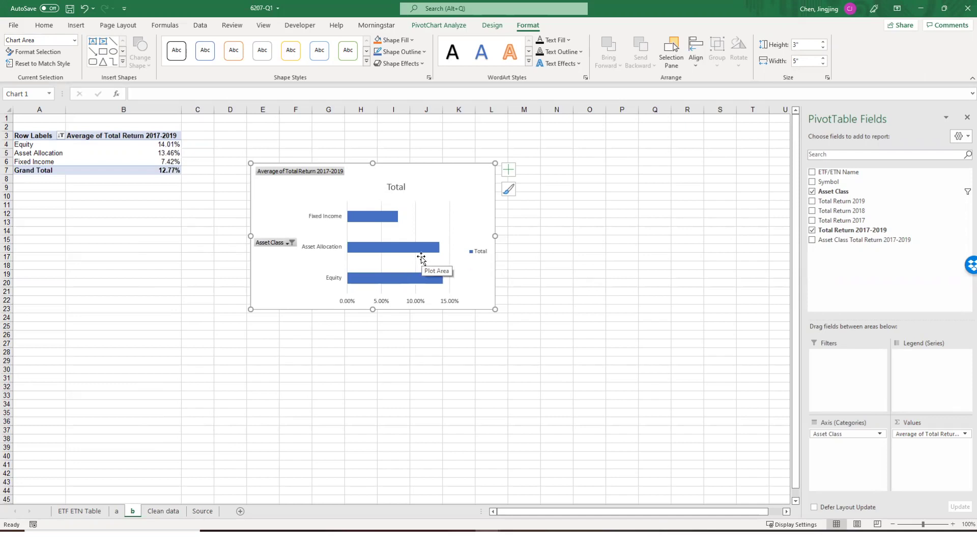
Retitle the chart 'Top 3 ETF Asset Classes by Average 3-year return (2017-2019)'.
left_click(395, 190)
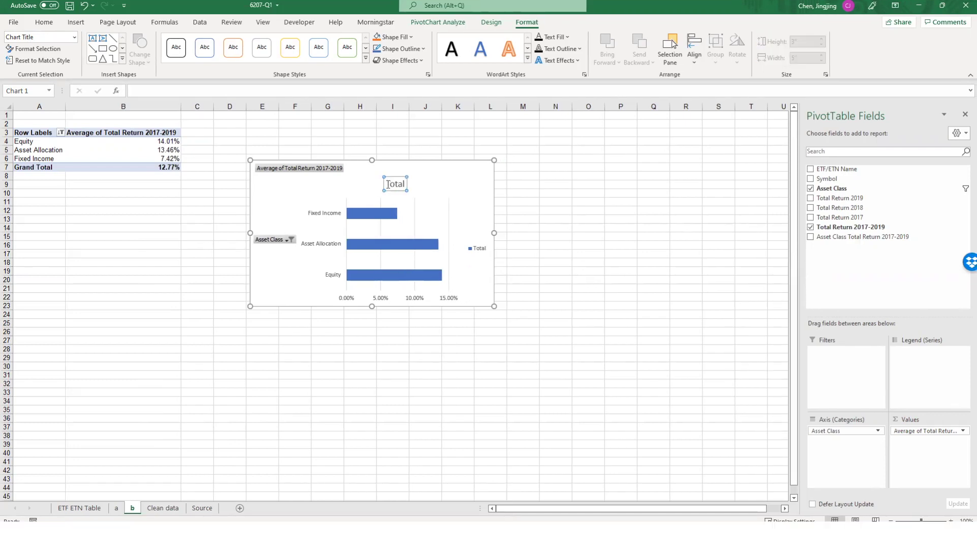
left_click_drag(388, 184, 408, 184)
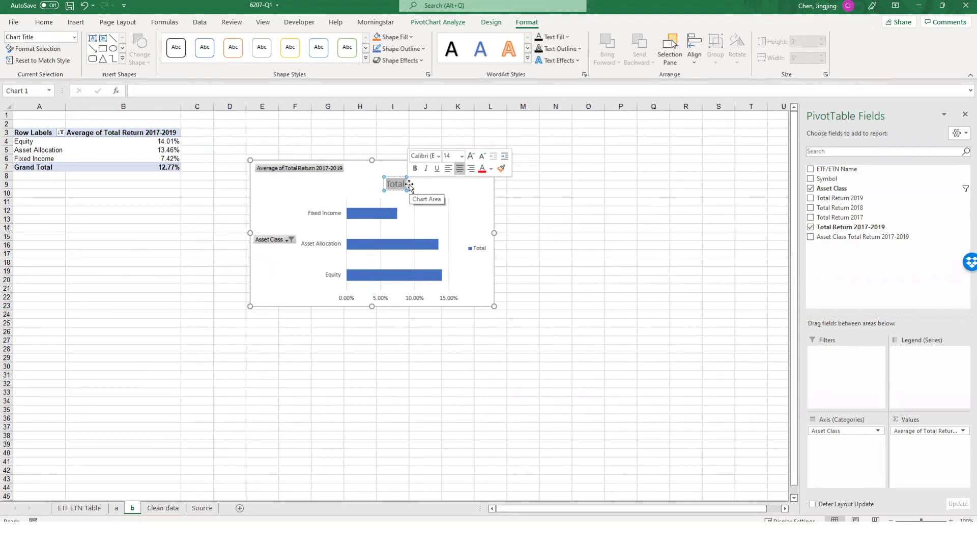
key("Caps_Lock")
type("Too")
key("BackSpace")
type("p")
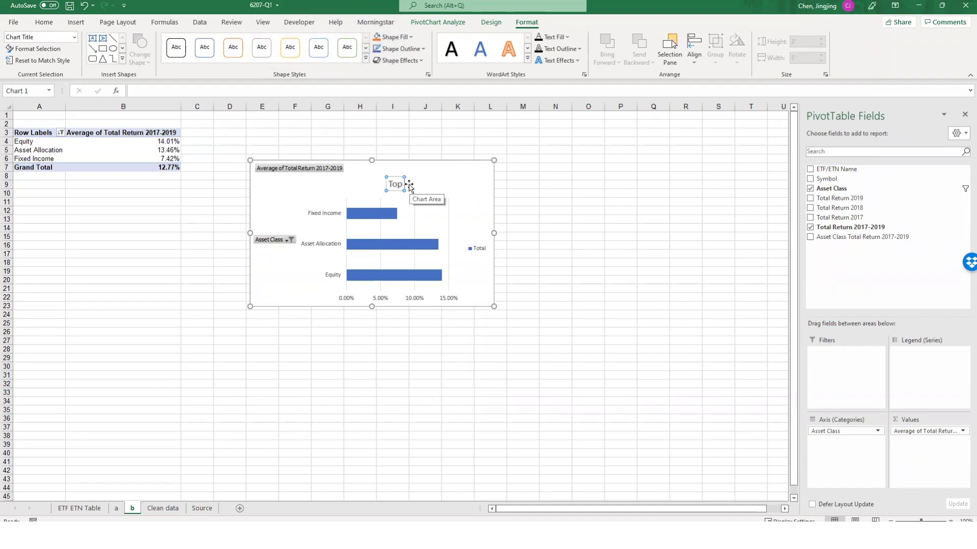
type(" 3")
key("Caps_Lock")
type(" ET")
key("Caps_Lock")
key("Caps_Lock")
type("FA")
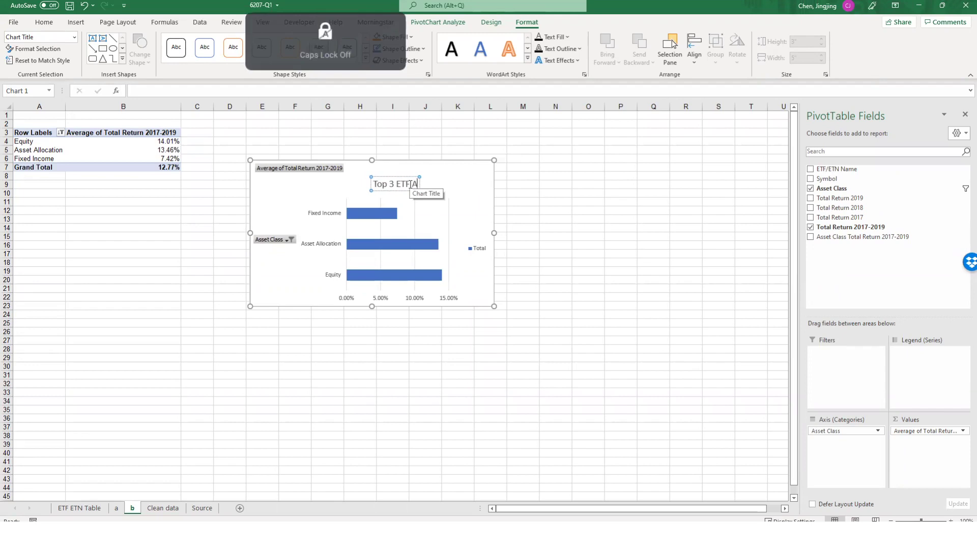
key("BackSpace")
type("Asset Classes by")
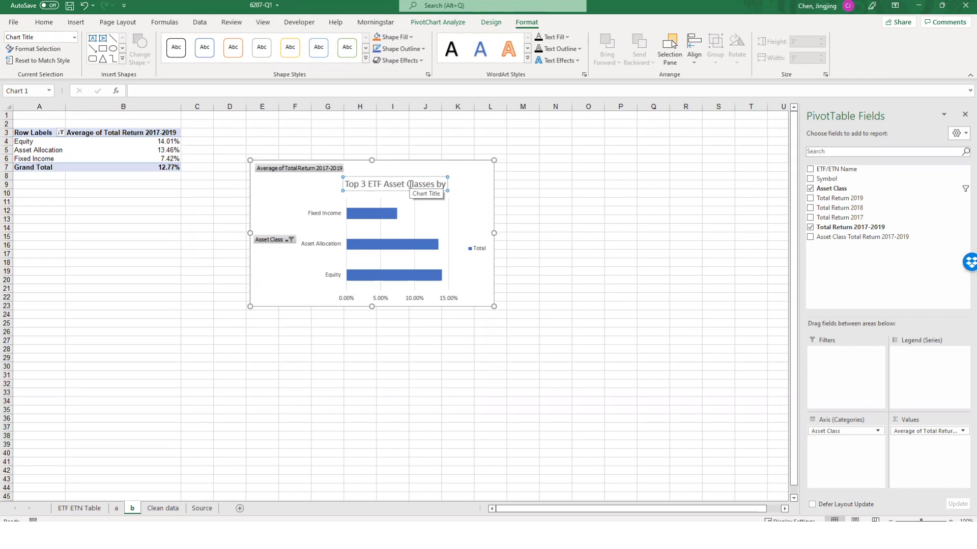
key("Caps_Lock")
type("A")
key("Caps_Lock")
type("verage 3-year return (")
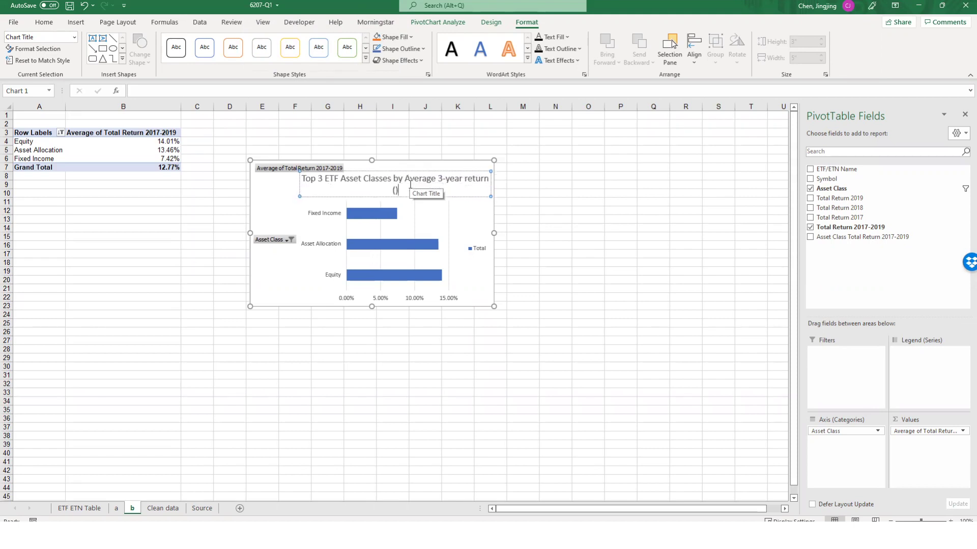
type("2-17-20")
type("1")
key("BackSpace")
type("0")
left_click(551, 254)
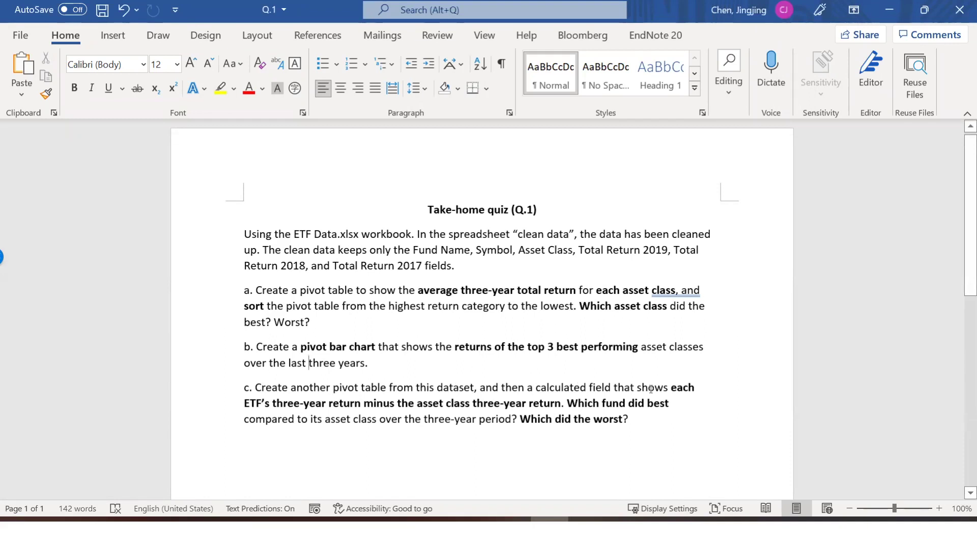
Read quiz part c in Word, highlighting the asset class three-year phrases, then return to Excel.
mouse_move(673, 389)
left_mouse_down()
mouse_move(364, 404)
mouse_move(543, 409)
left_mouse_up()
left_click(543, 410)
left_click_drag(447, 405, 520, 409)
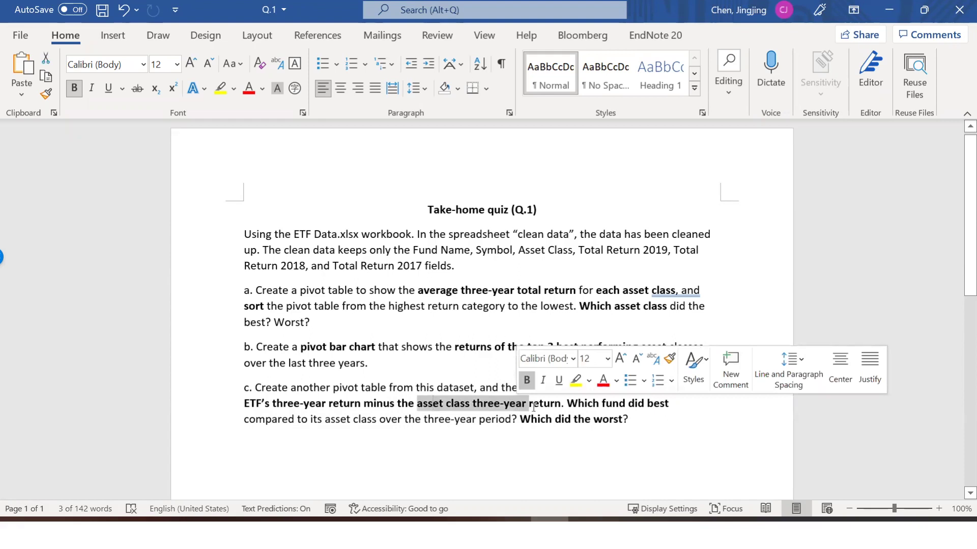
left_click(532, 407)
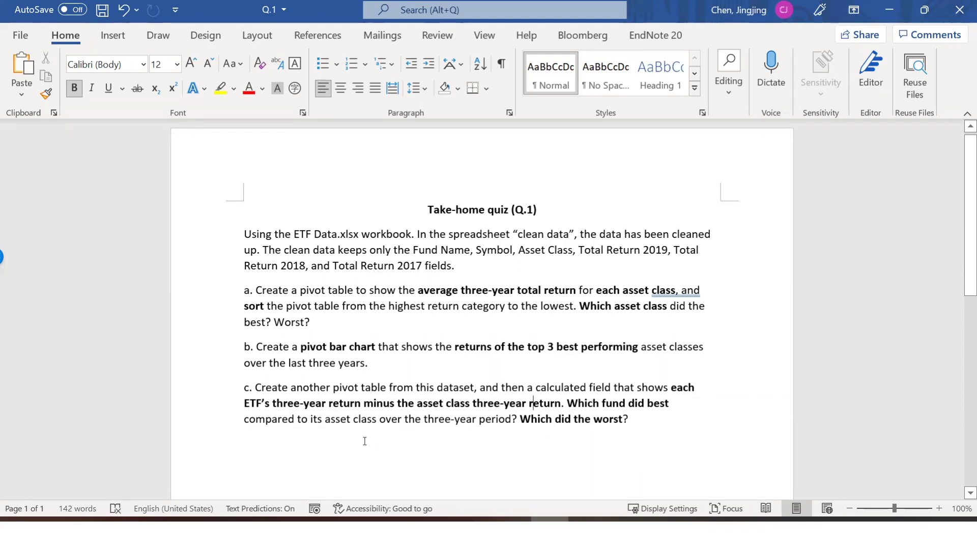
left_click_drag(325, 424, 358, 424)
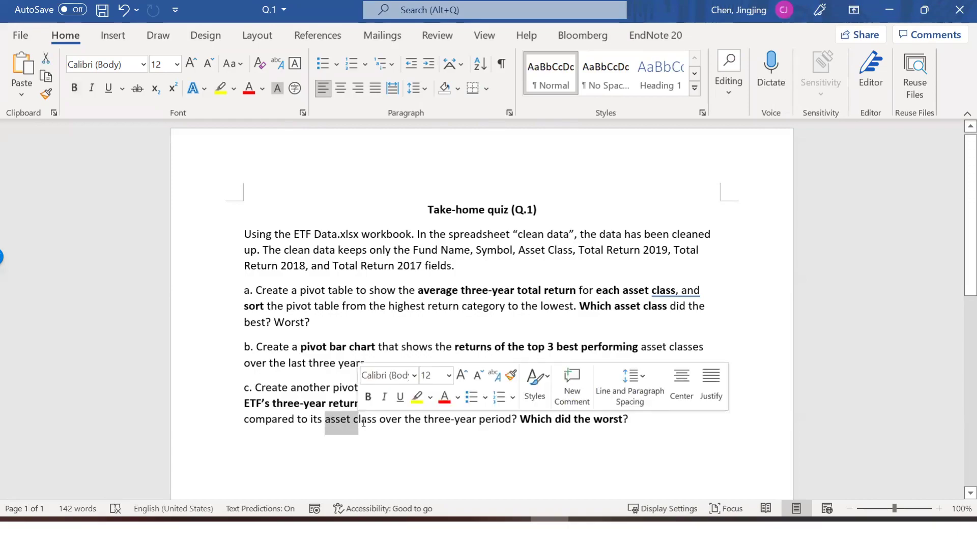
key("alt+Tab")
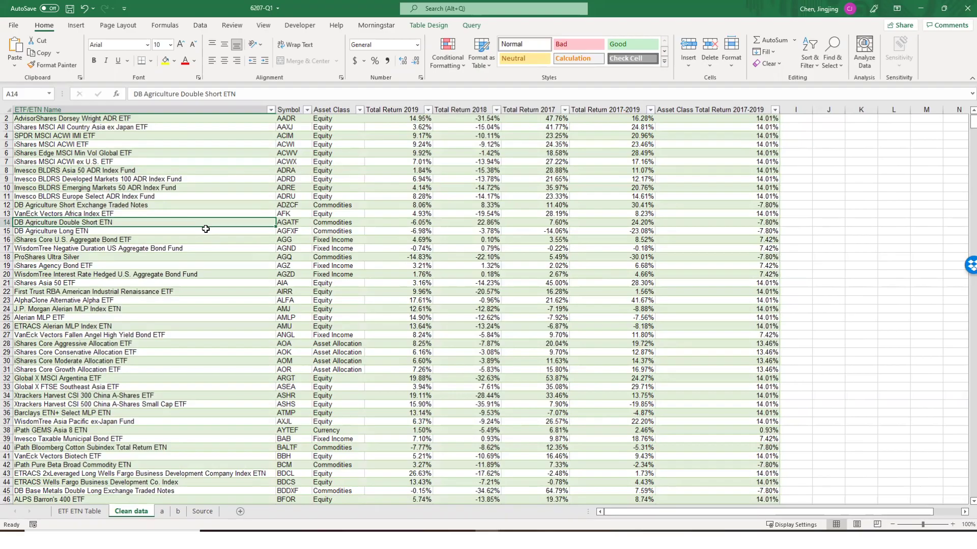
Insert a new PivotTable from the clean data onto a new worksheet.
left_click(76, 27)
left_click(18, 47)
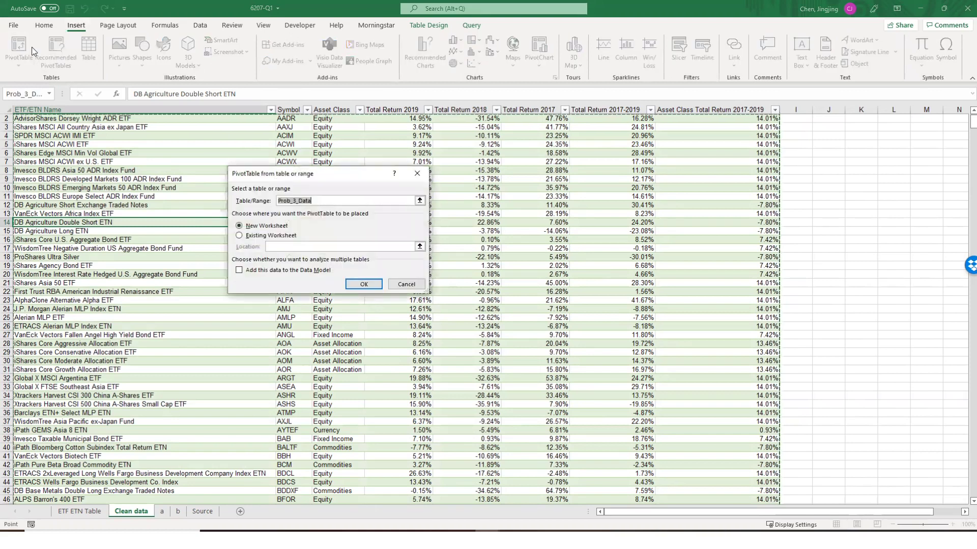
left_click(365, 284)
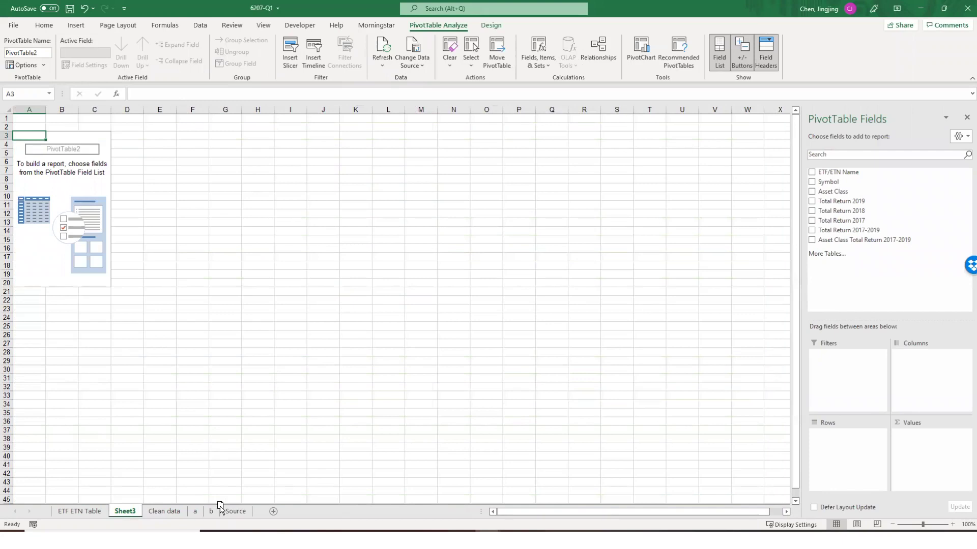
Place the new sheet between b and Source, name it c, and list ETF/ETN Name as pivot rows.
left_click_drag(129, 514, 210, 513)
right_click(211, 513)
left_click(243, 402)
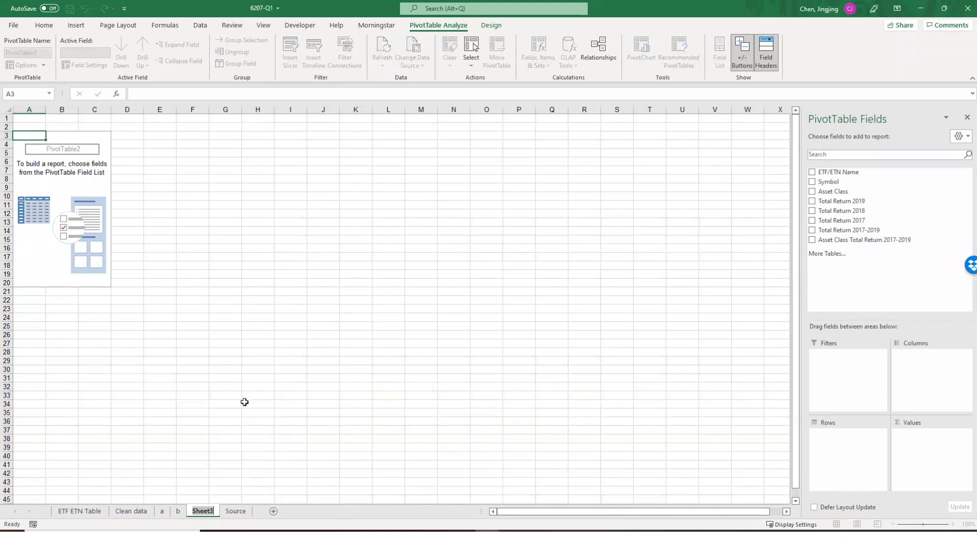
type("c")
left_click(244, 380)
left_click(61, 213)
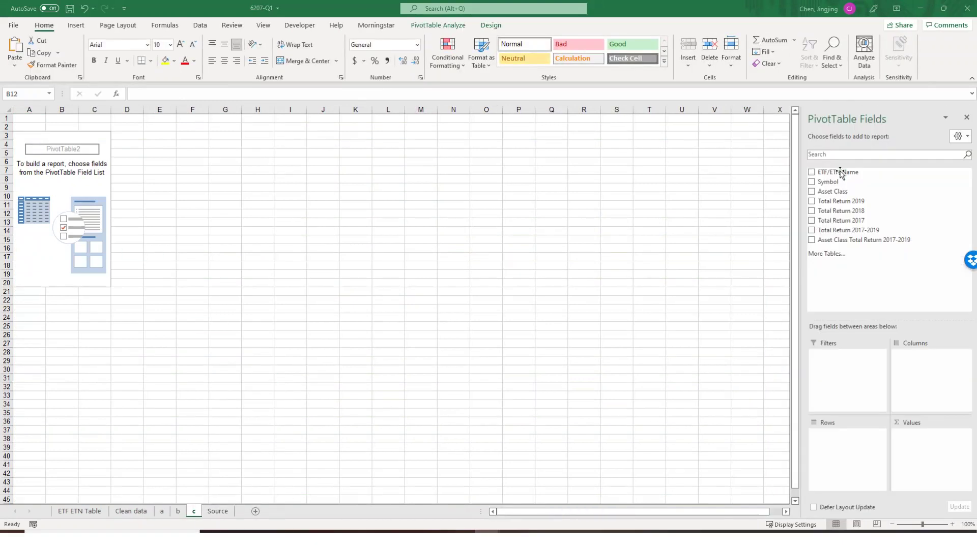
left_click_drag(847, 174, 861, 436)
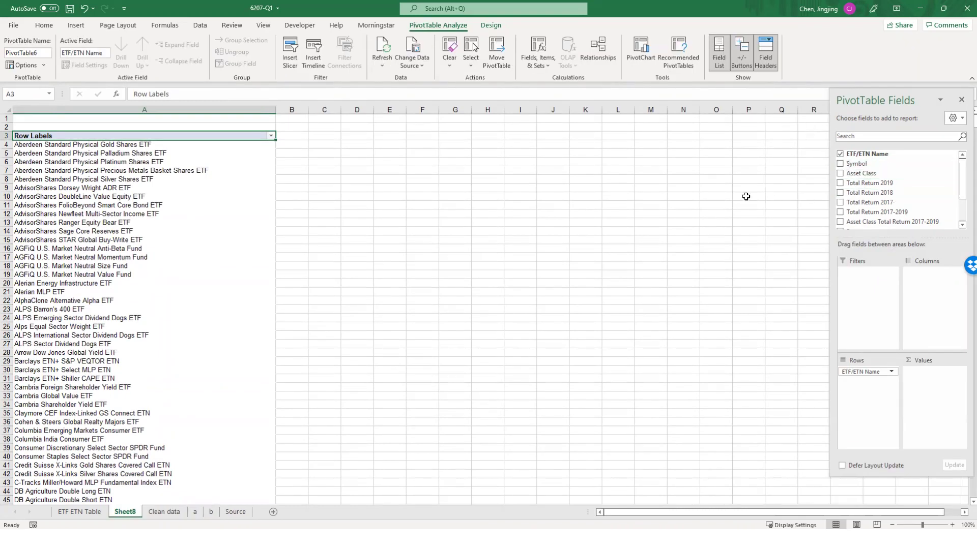
Create calculated field Return in excess of asset class average = Total Return 2017-2019 minus Asset Class Total Return 2017-2019.
left_click(541, 66)
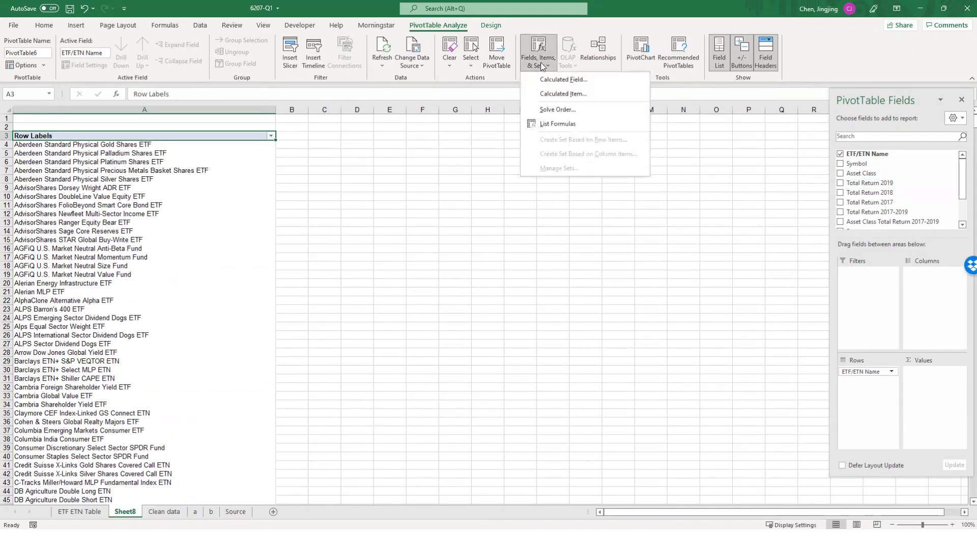
left_click(563, 81)
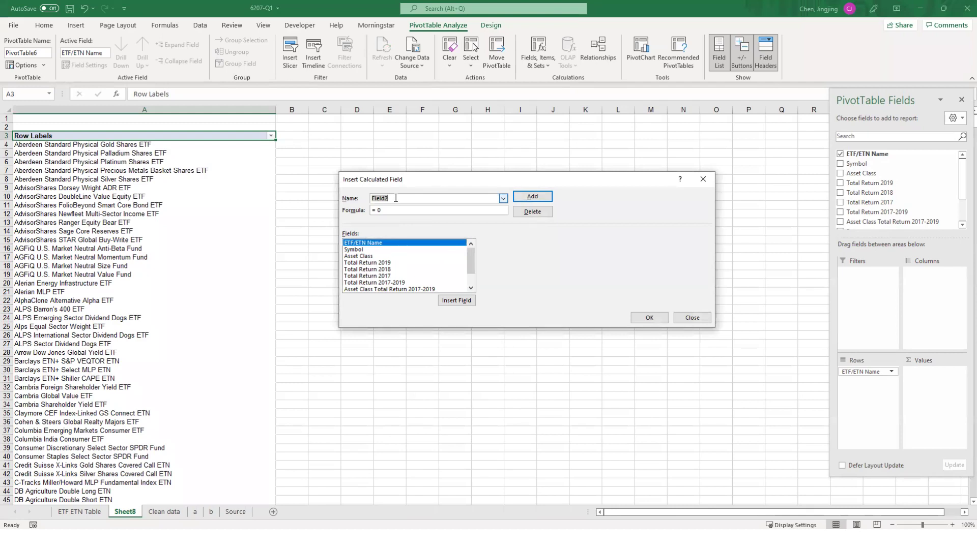
type("Return in excess of asset class avera")
type("ge")
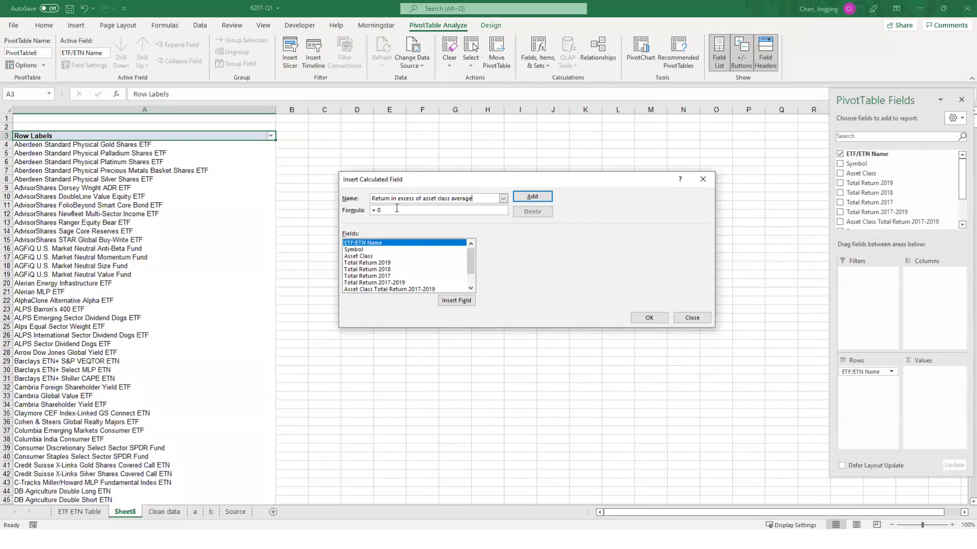
key("BackSpace")
left_click(402, 284)
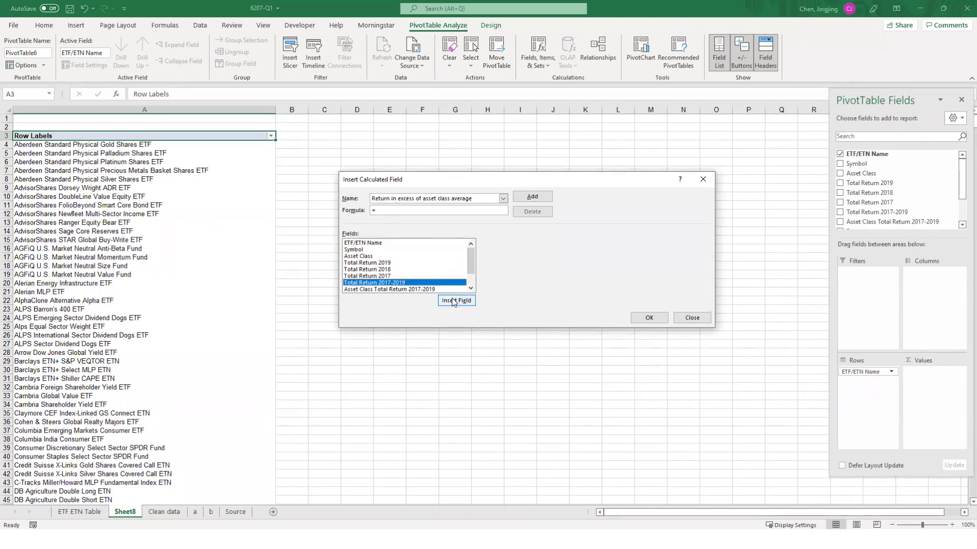
left_click(454, 300)
type("-2019'-")
left_click(421, 289)
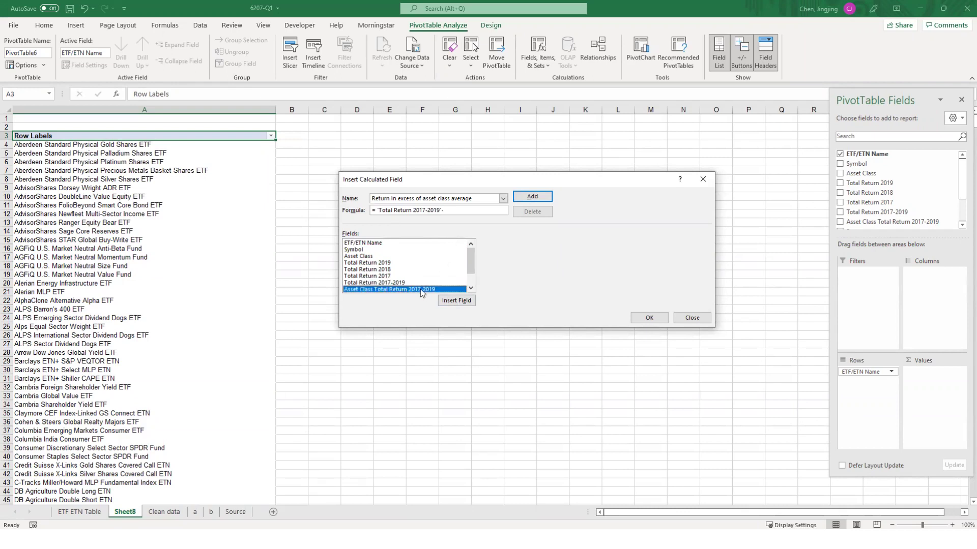
left_click(456, 300)
left_click(639, 319)
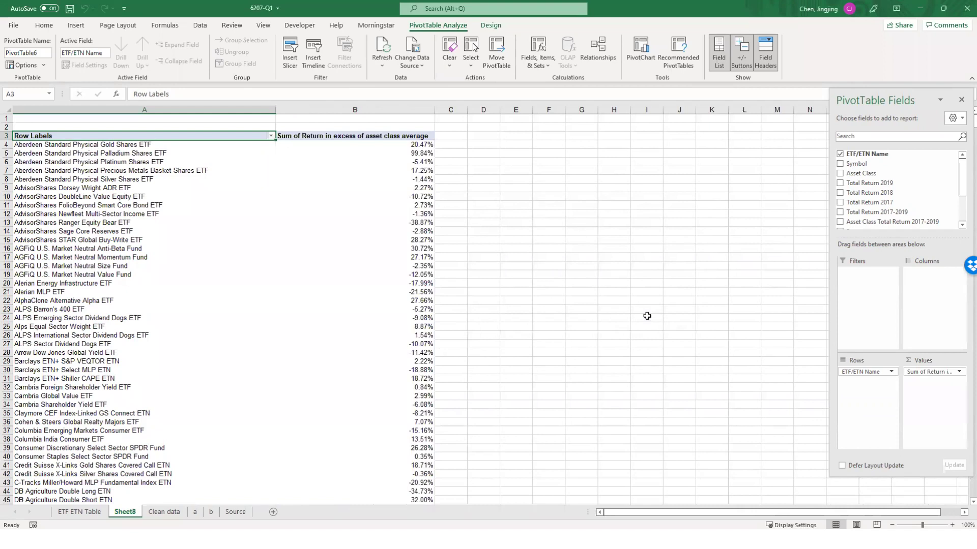
Select an excess return value in the pivot table and hide the field list.
left_click(406, 143)
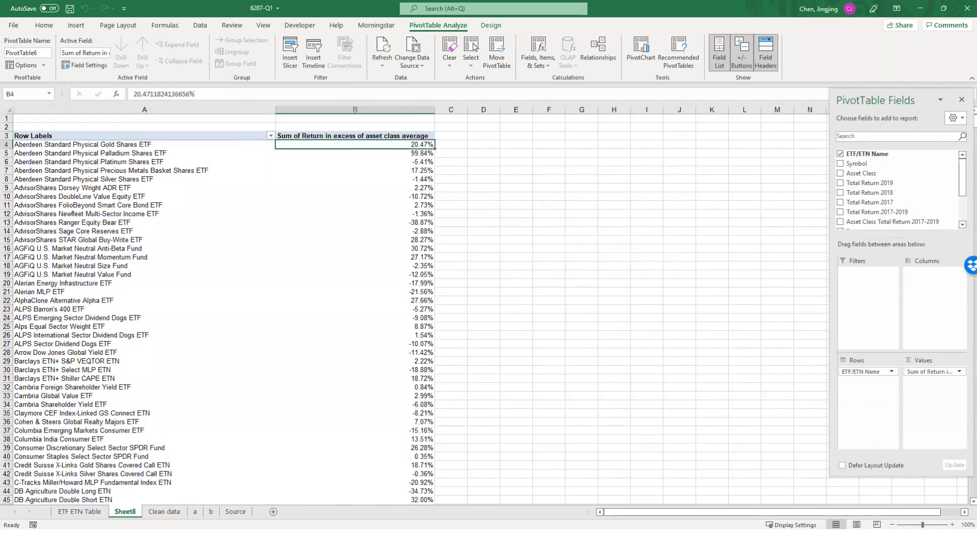
left_click(961, 99)
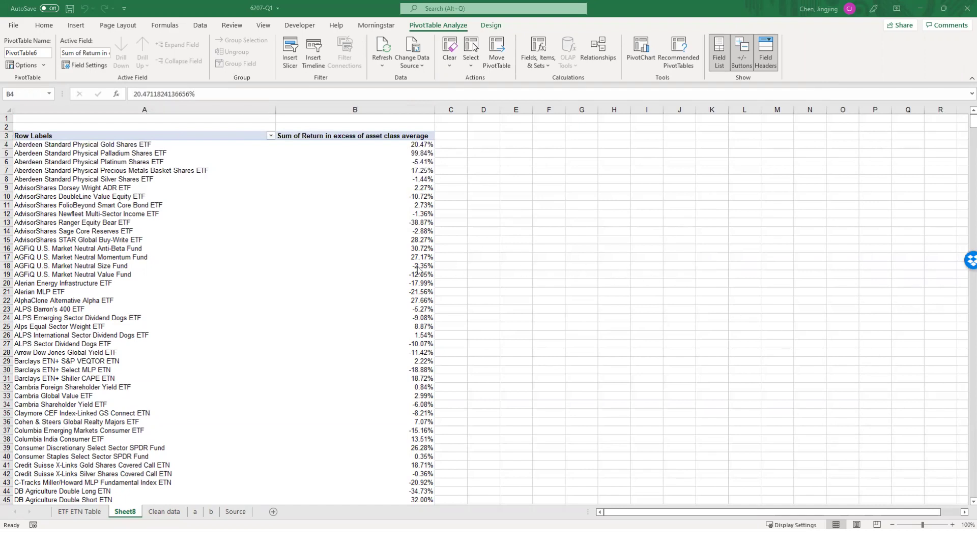
left_click(411, 145)
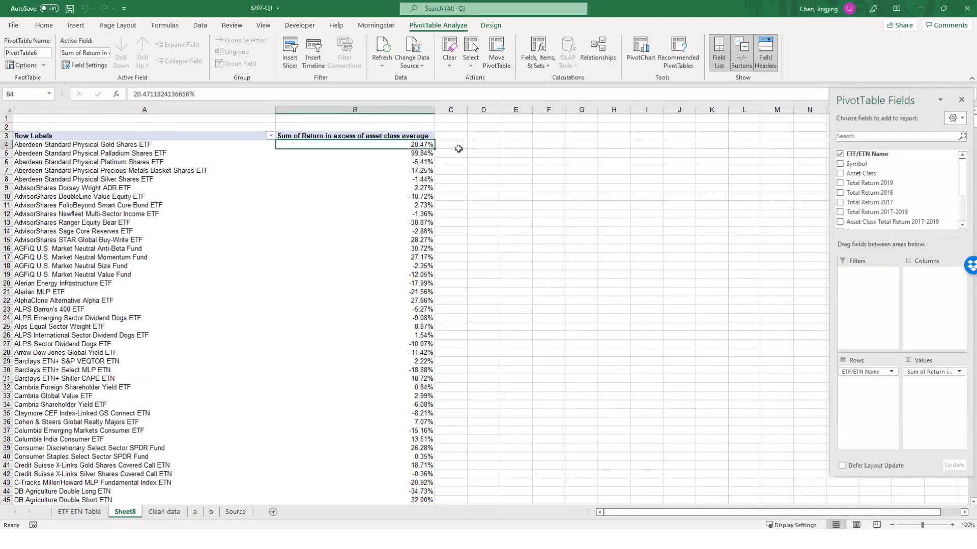
Sort funds largest to smallest by excess return, iPath Global Carbon ETN now top at 344.79%.
left_click(43, 25)
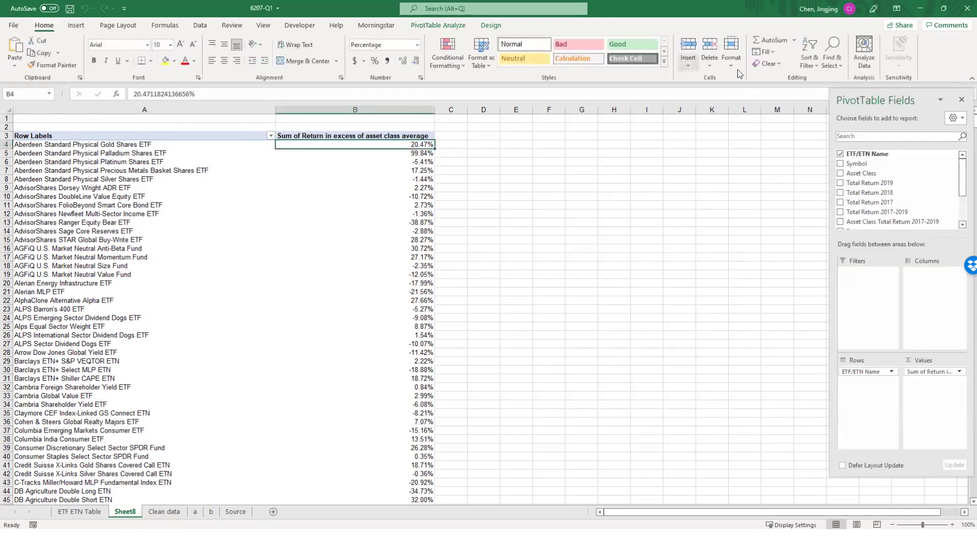
left_click(809, 61)
left_click(821, 93)
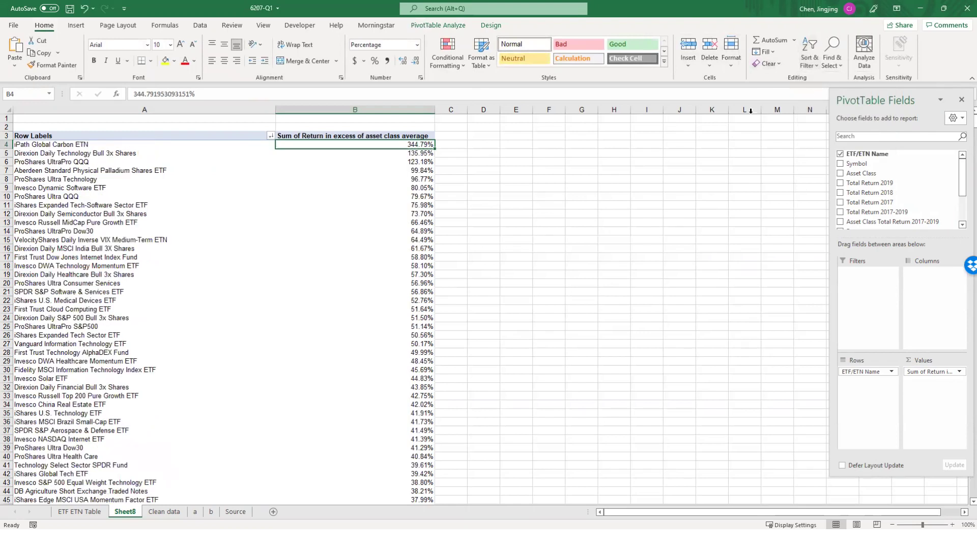
left_click(468, 199)
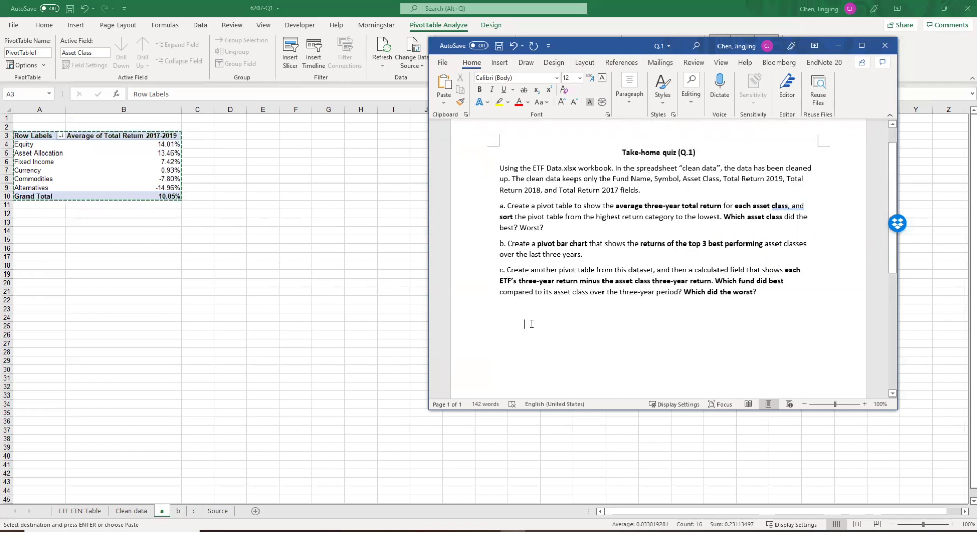
type("a.")
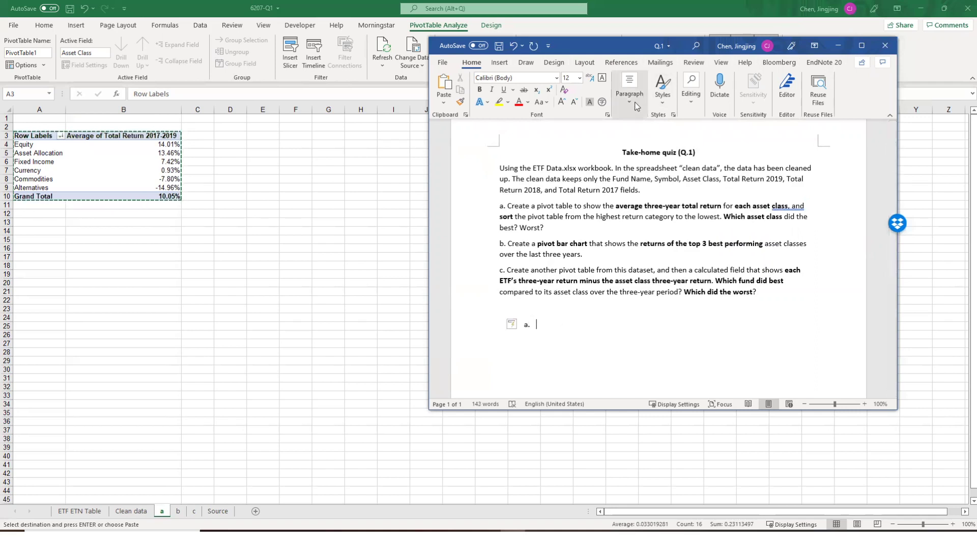
Move lettered answer a. out to the margin and capitalise its first letter.
left_click(629, 87)
left_click(684, 132)
left_click(529, 325)
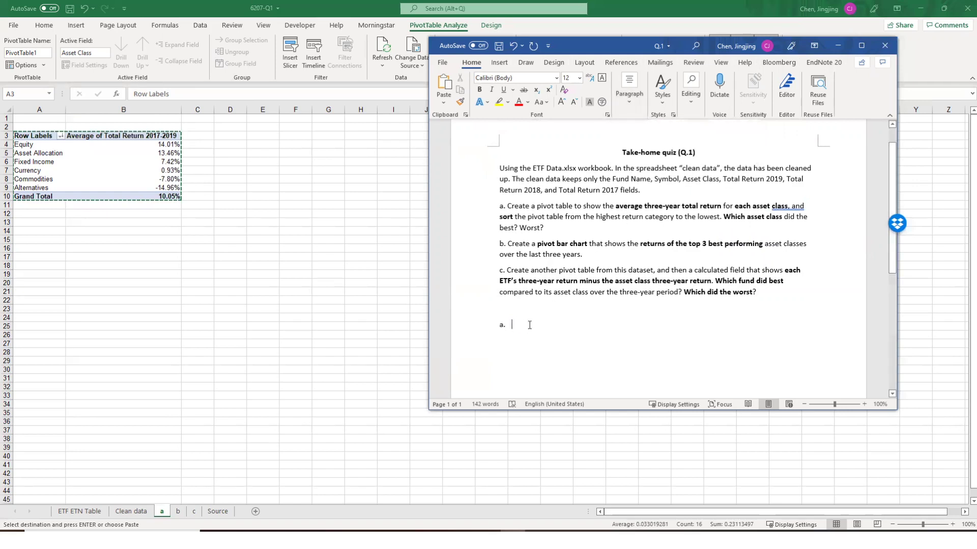
type("T")
key("Caps_Lock")
type("he table of acerage three-")
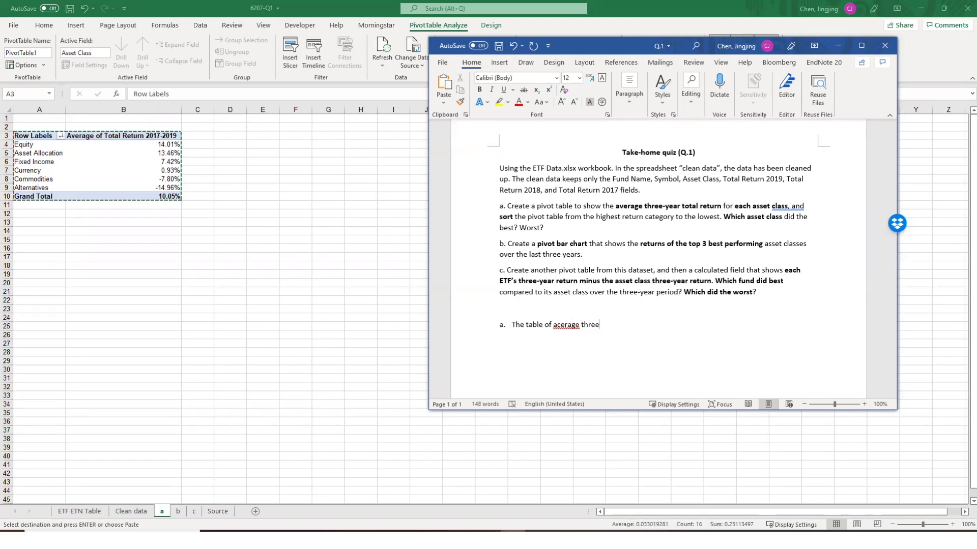
Correct 'acerage' to 'average' in the sentence introducing the three-year return table.
right_click(572, 329)
left_click(595, 343)
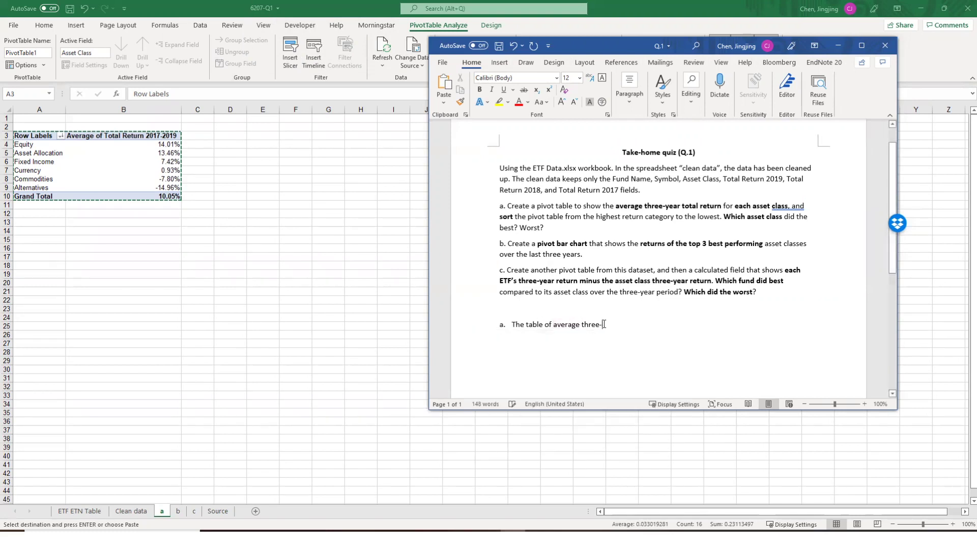
type("-year total return f")
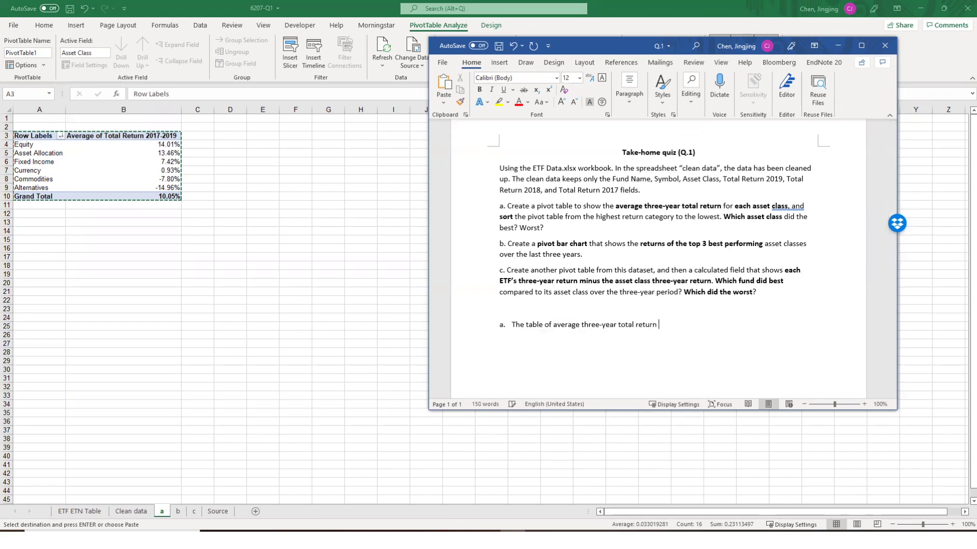
type("or each asset class is ")
type("as f")
key("Tab")
Copy the asset class pivot table A3:B10 from Excel and paste it under answer a. in Word.
left_click(129, 184)
left_click_drag(39, 143, 157, 196)
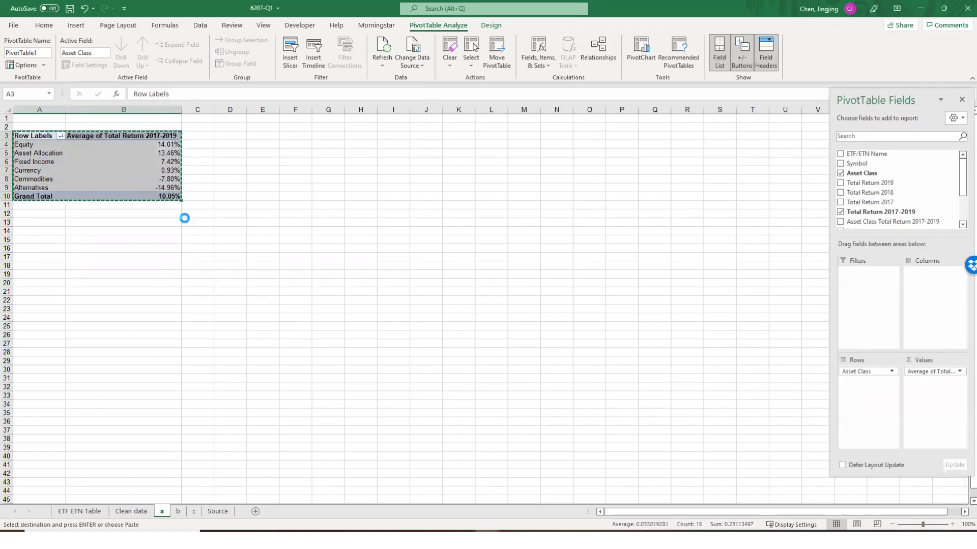
key("alt+Tab")
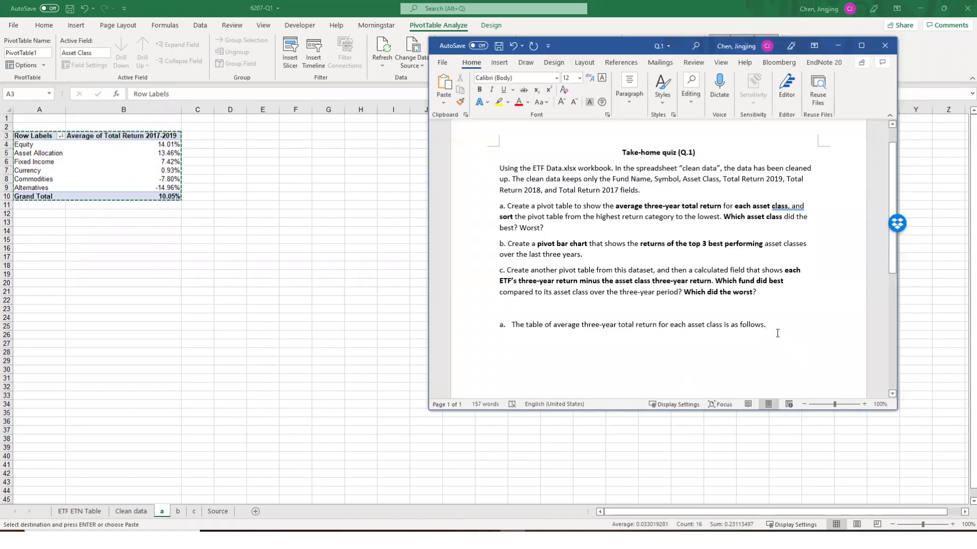
key("Return")
type("Row Labels\tAverage of Total Return 2017-2019 Equity\t14.01% Asset Allocation\t13.46% Fixed Income\t7.42% Currency\t0.93% Commodities\t-7.80% Alternatives\t-14.96% Grand Total\t10.05%")
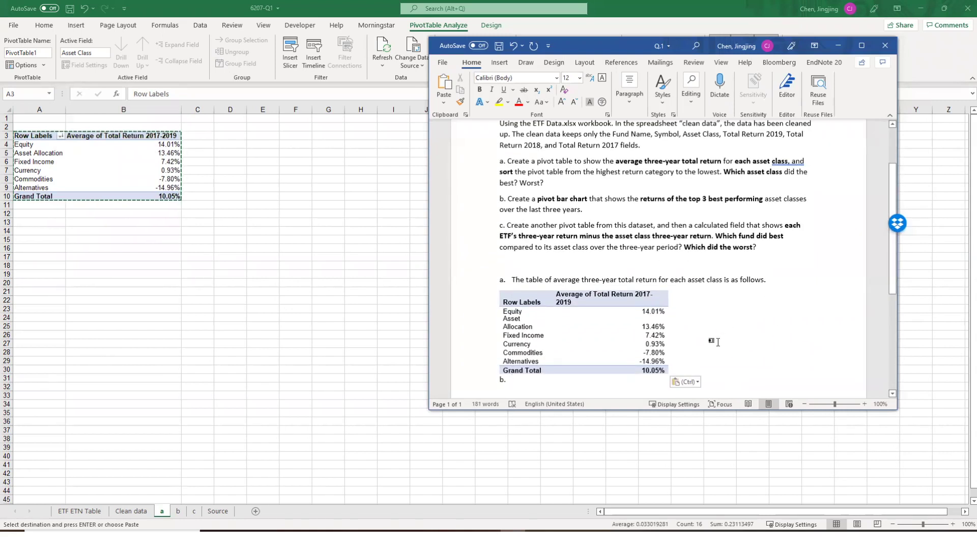
Remove the stray b. marker and write the placeholder sentence naming best and worst asset classes.
key("BackSpace")
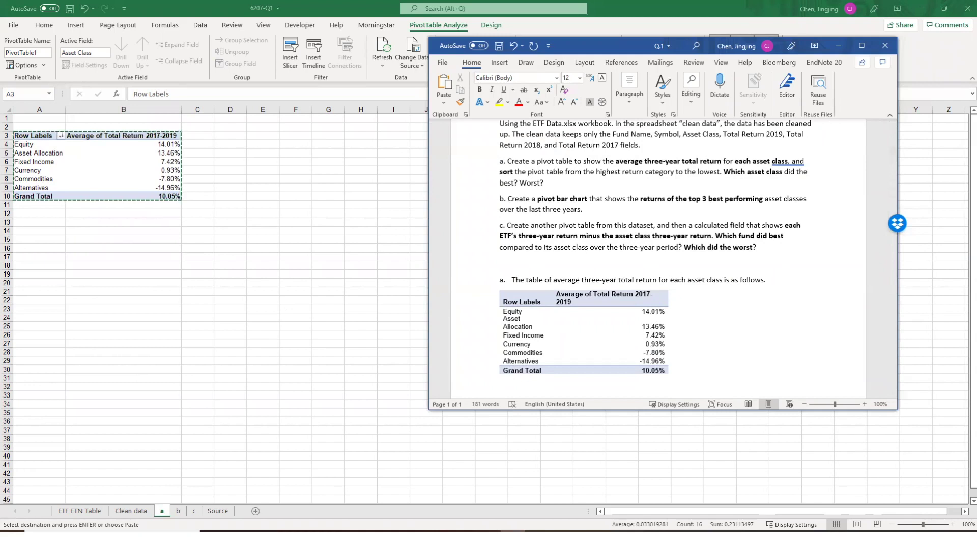
type("Xxx")
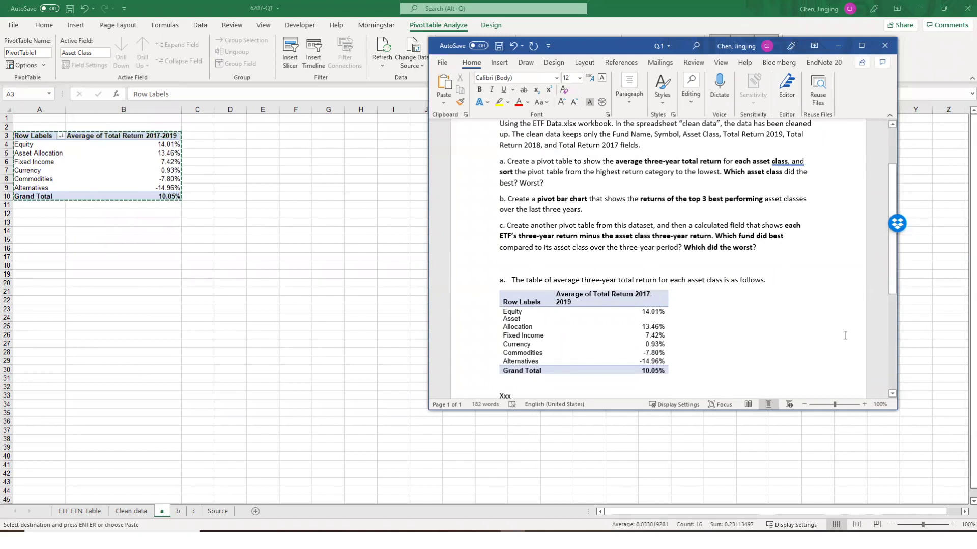
scroll(709, 336, "down", 1)
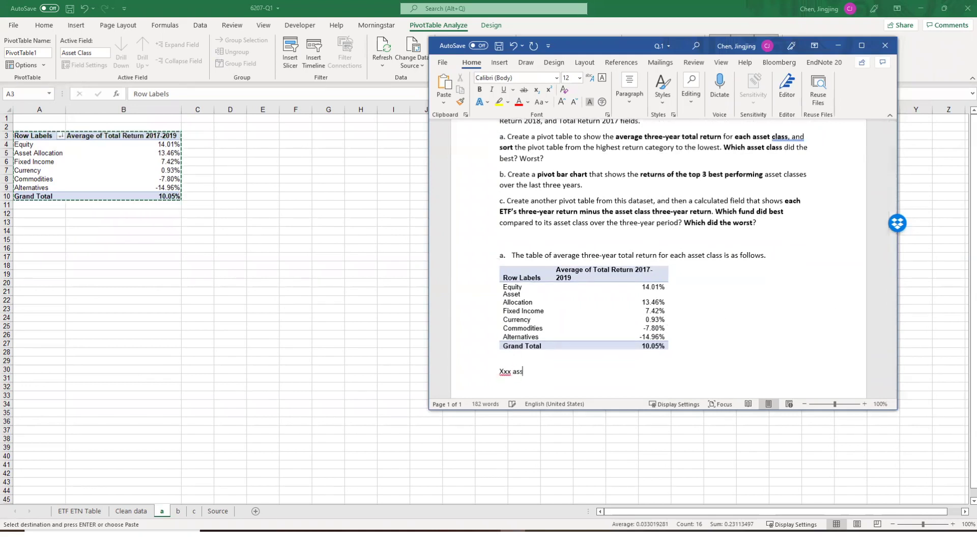
type("asset class did")
key("BackSpace")
key("BackSpace")
key("BackSpace")
type("did the best.")
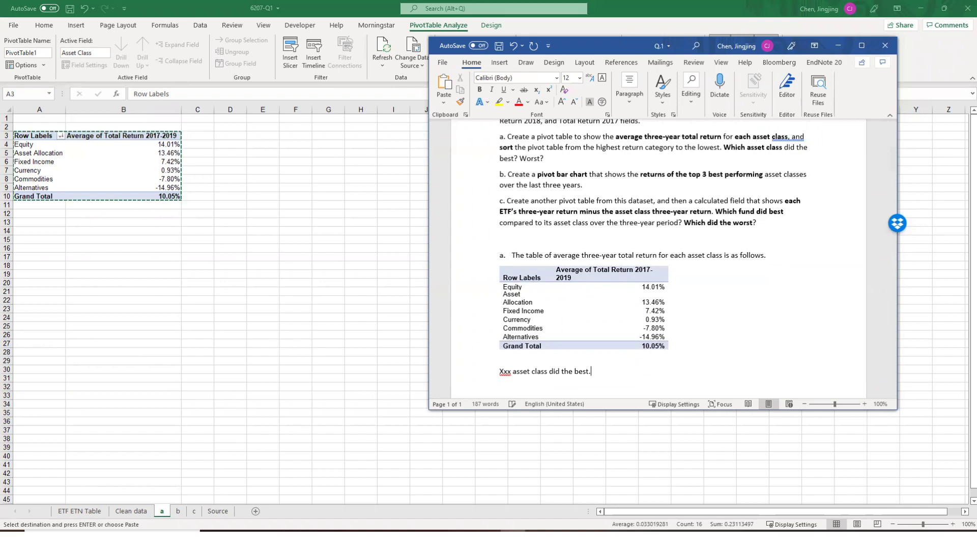
type("xxx")
type(" asset class did the worts")
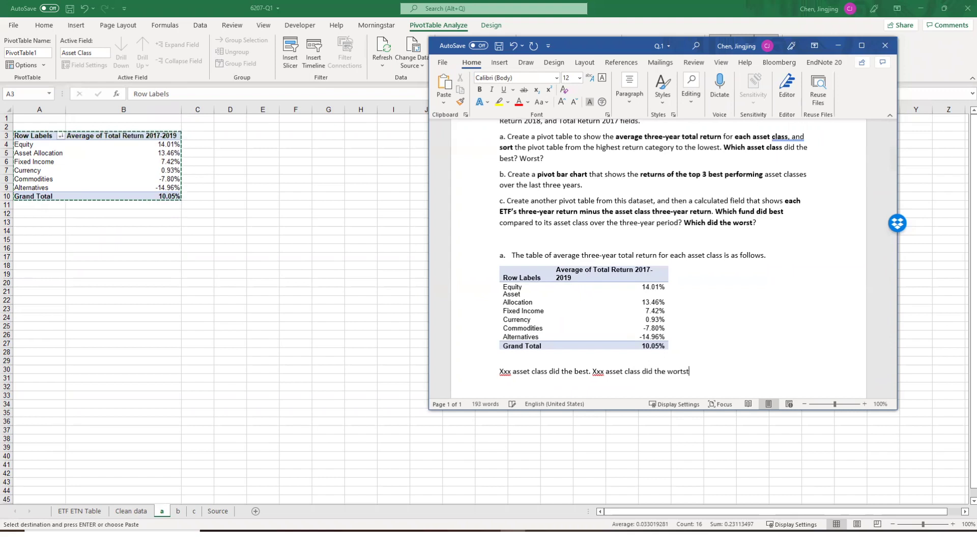
key("BackSpace")
key("BackSpace")
type("st.")
scroll(735, 323, "up", 3)
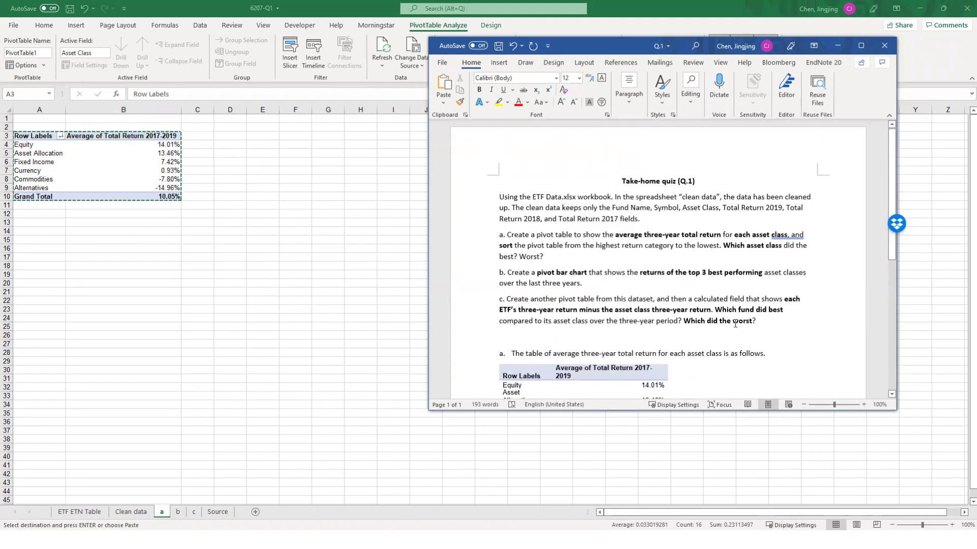